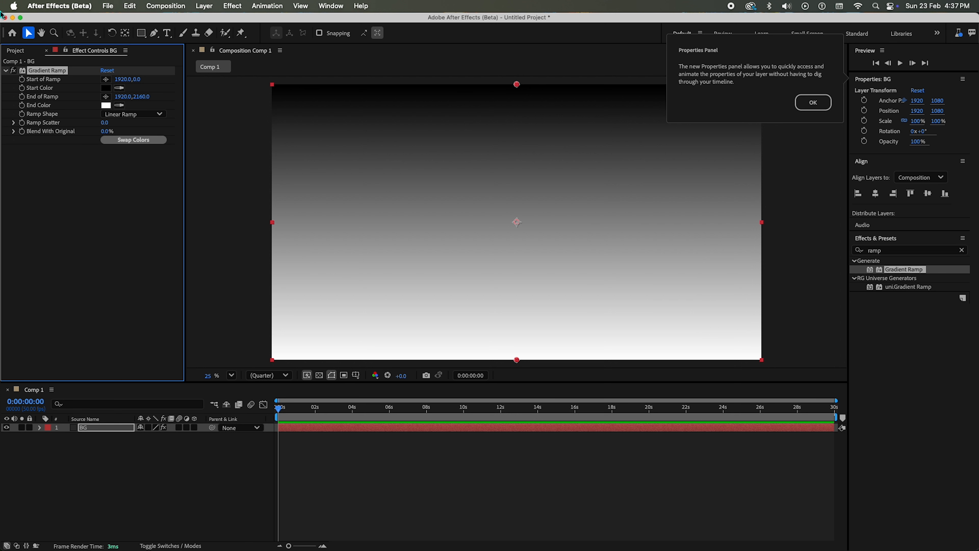
- Set the Gradient Ramp's start color on the BG layer to 252A6E
click(106, 88)
text(00252A)
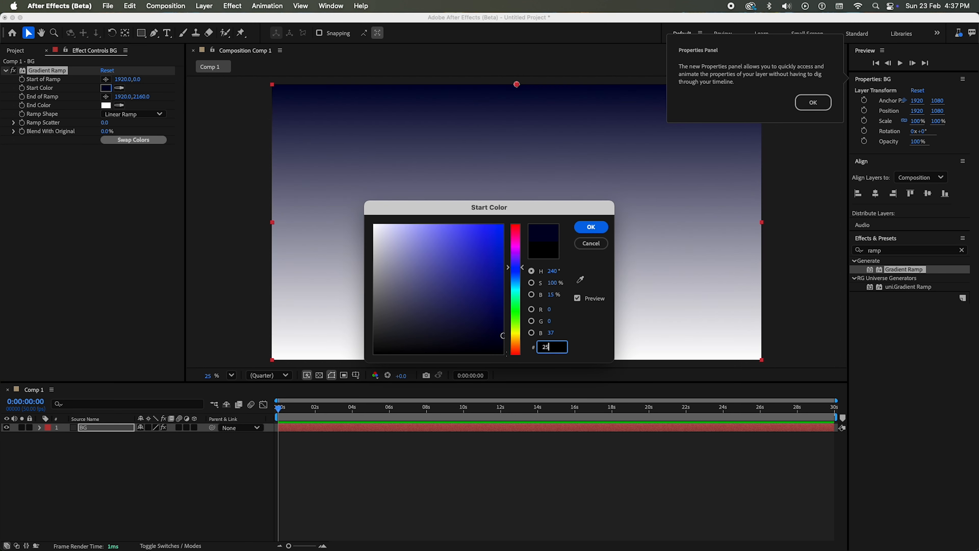
text(6E)
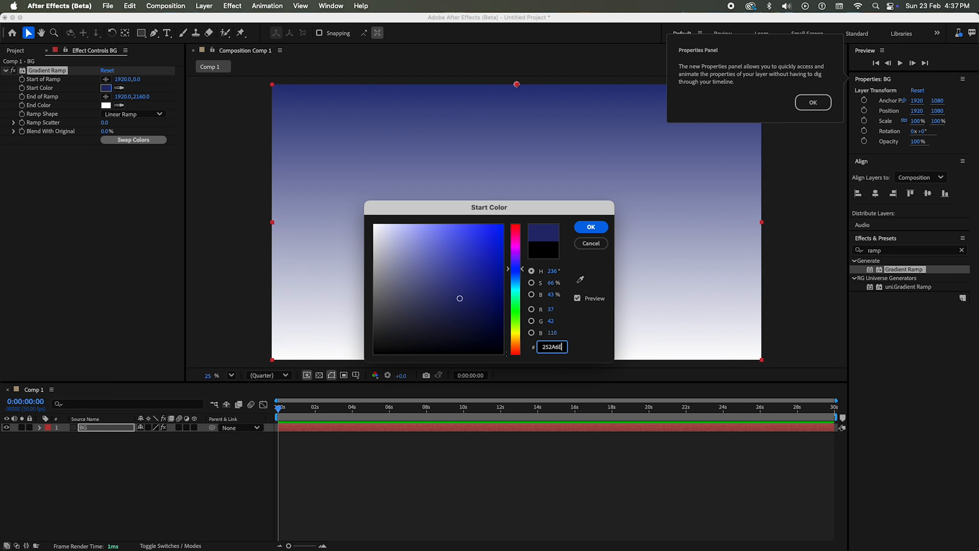
key(Return)
- Set the Gradient Ramp's end color to 03051A and the X value of its start point to 1700
click(106, 105)
text(030)
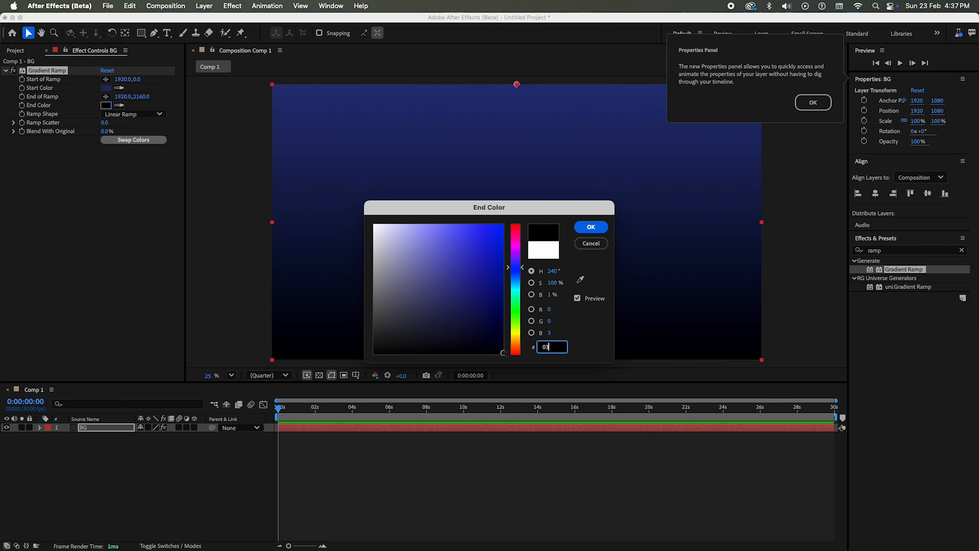
text(51A)
key(Return)
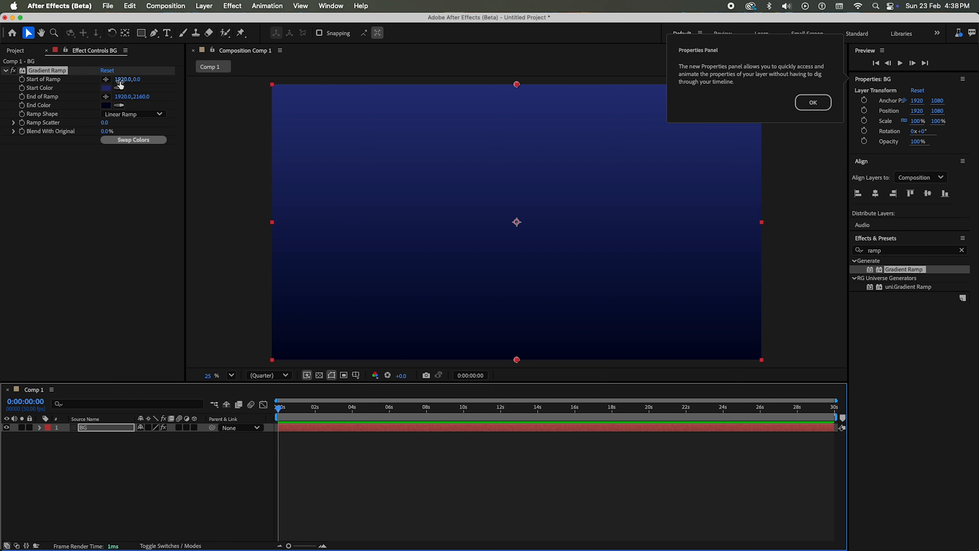
drag(120, 79, 2, 73)
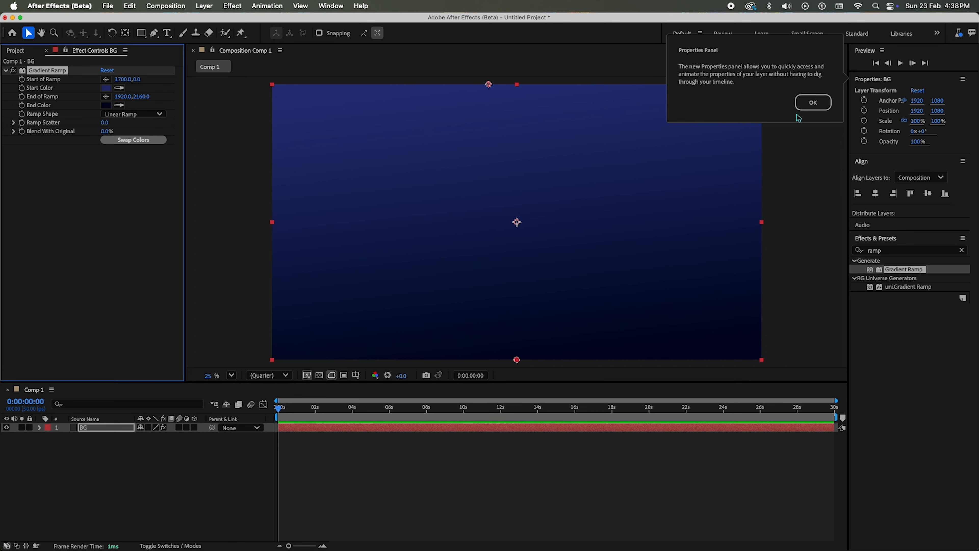
- Dismiss the properties tip, then apply the Noise effect to the BG layer with a noise amount of 1%
click(811, 103)
click(906, 250)
text(nois)
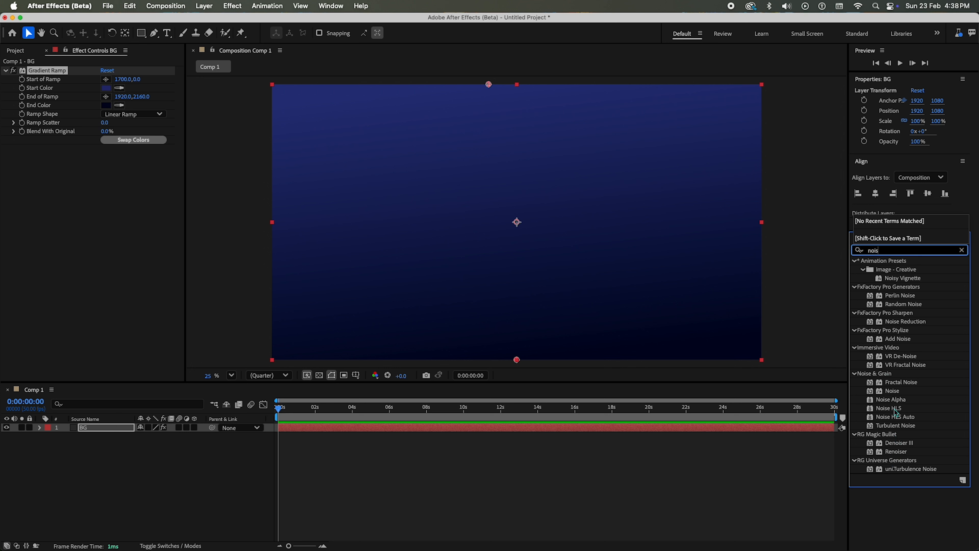
drag(892, 390, 503, 254)
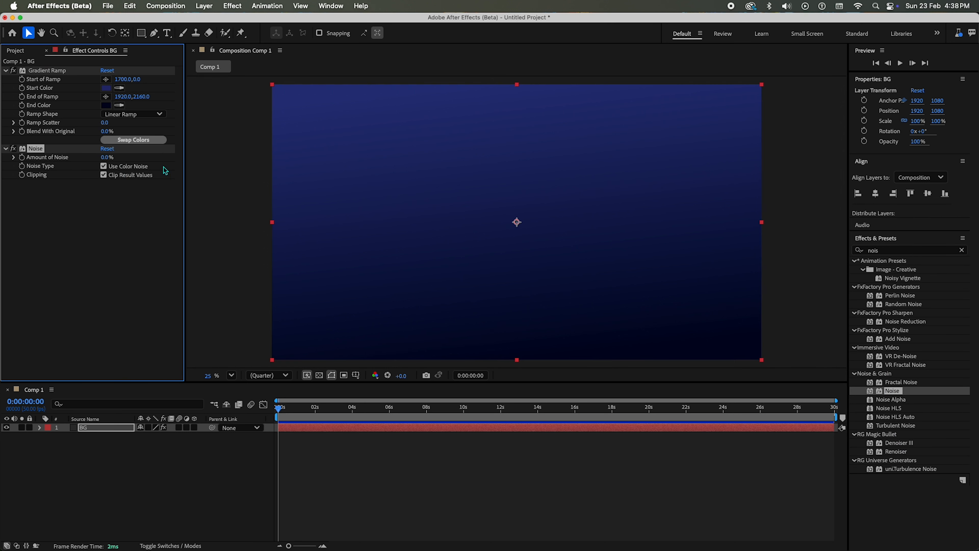
click(105, 158)
key(Return)
- Create a new composition-sized solid layer named BUBBLE above the BG layer
click(105, 459)
key(super+y)
text(BU)
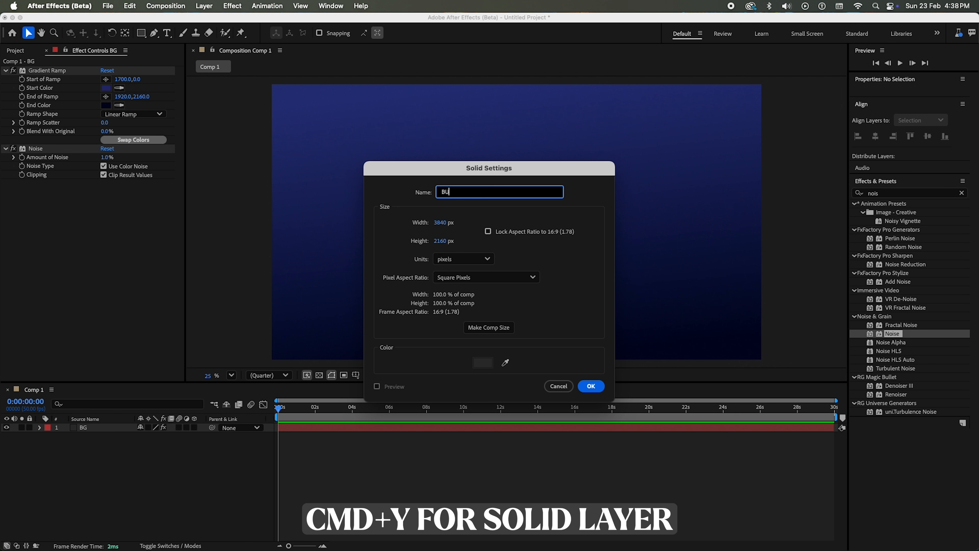
text(BBLE)
key(Return)
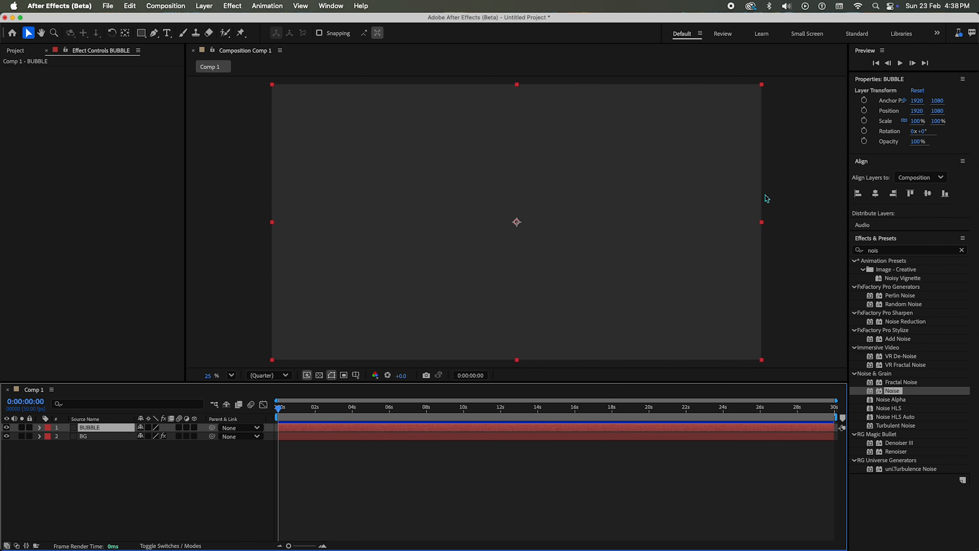
- Find the Foam effect and apply it to the BUBBLE layer
click(887, 250)
text(foam)
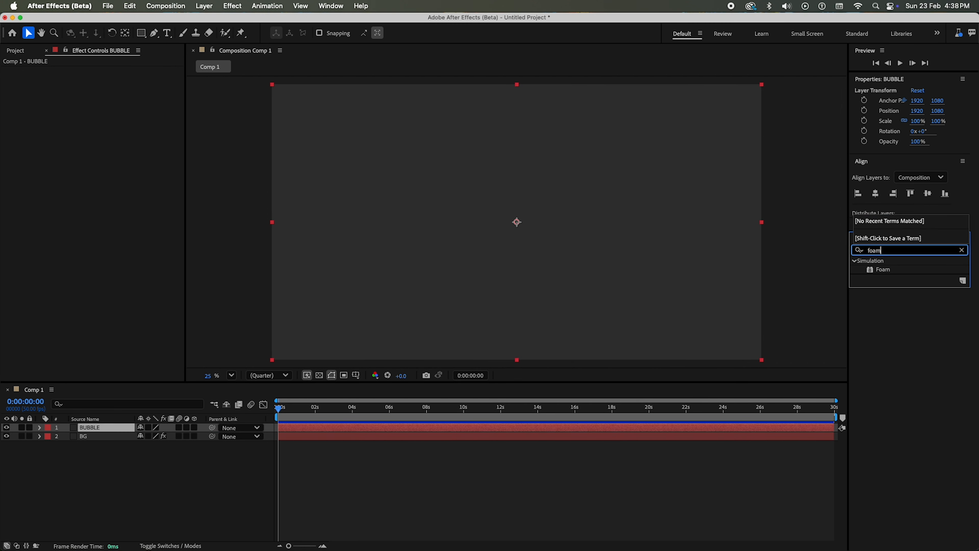
drag(882, 270, 110, 430)
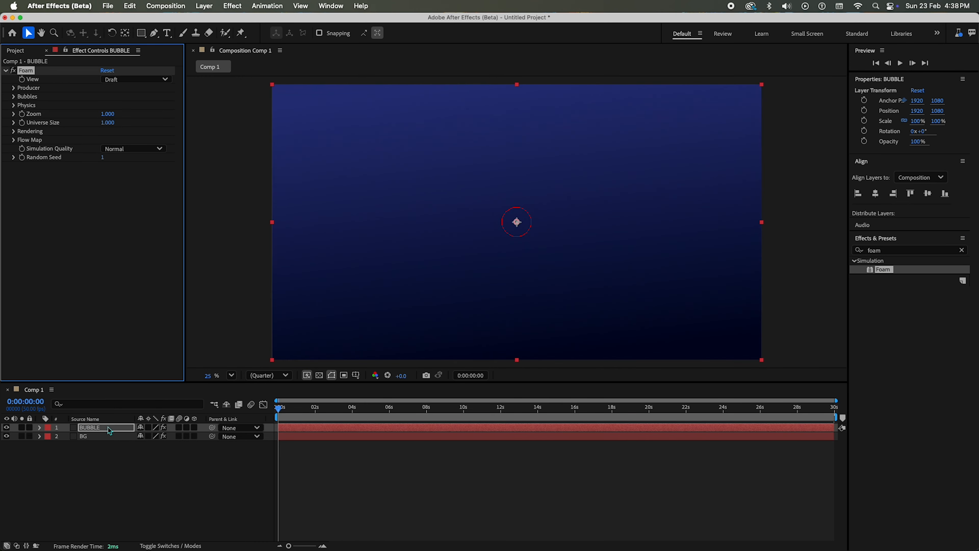
- Set the Foam producer's production rate to 0.5 and its X size to 0.450
click(14, 87)
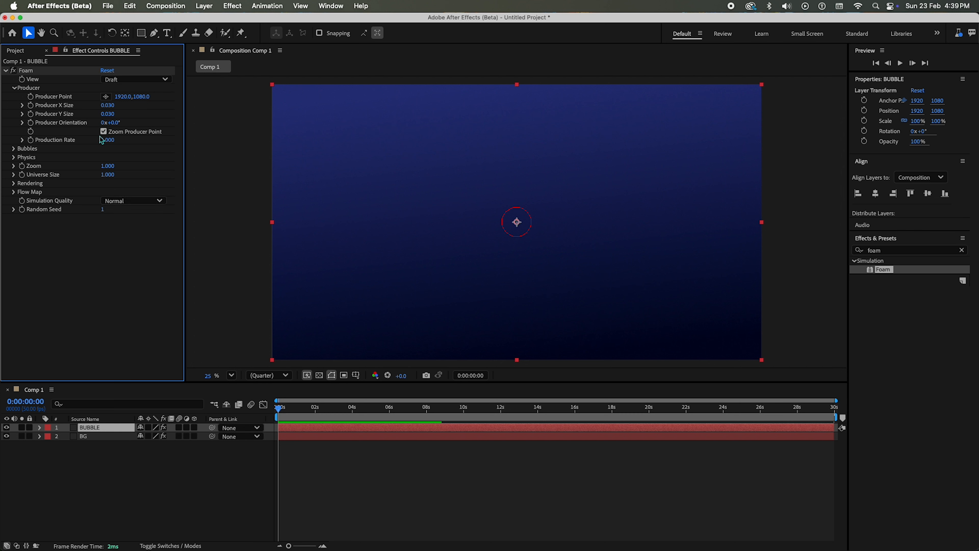
click(108, 140)
text(500)
key(Return)
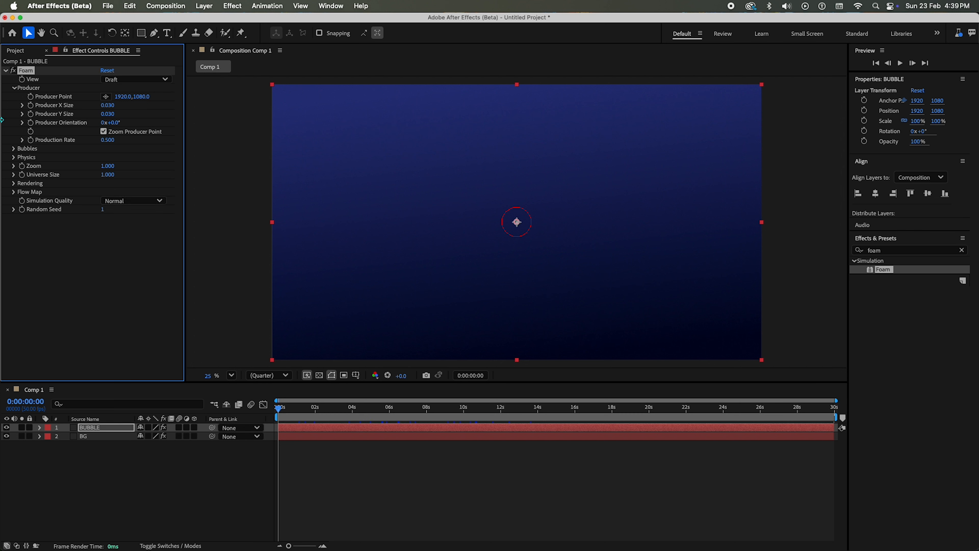
drag(108, 104, 580, 117)
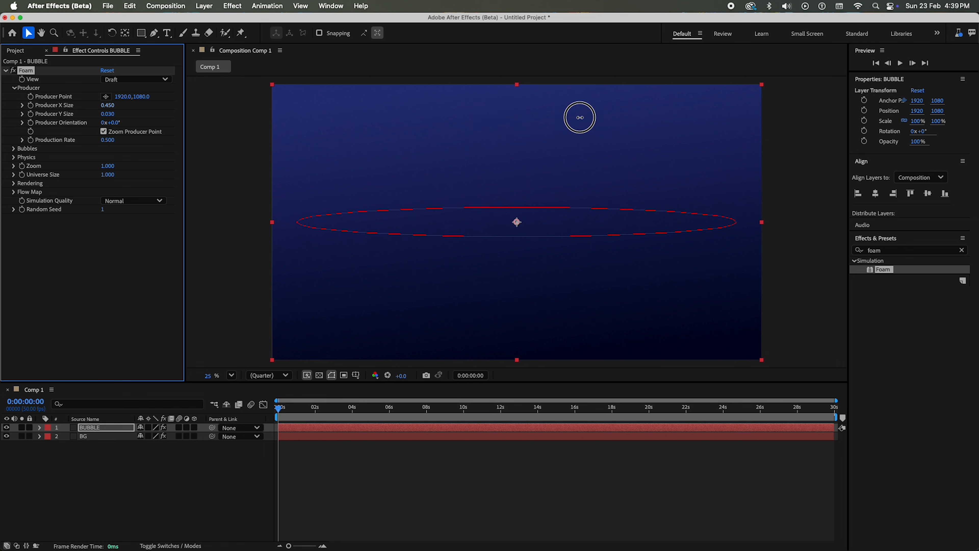
key(ctrl+a)
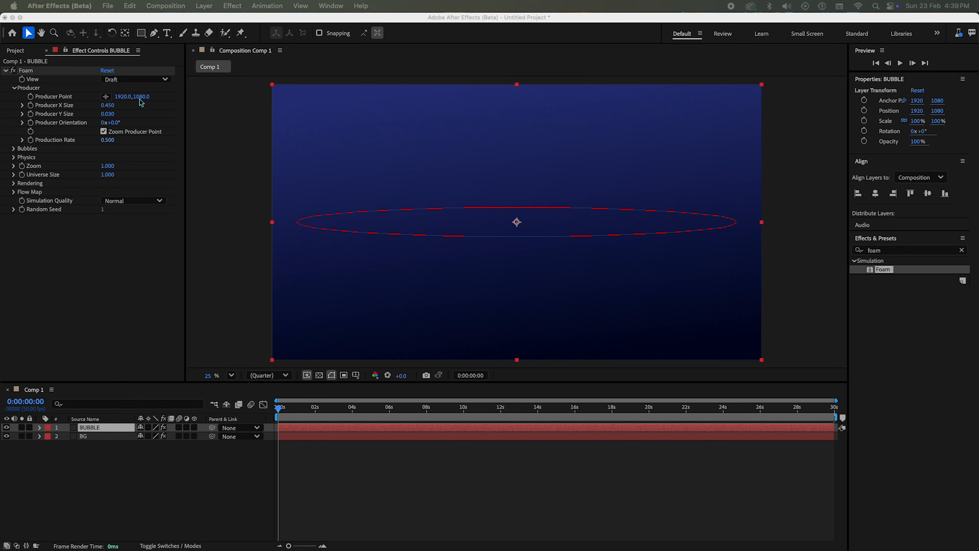
- Move the Foam producer point above the frame, to a Y value of -120
drag(141, 97, 1, 103)
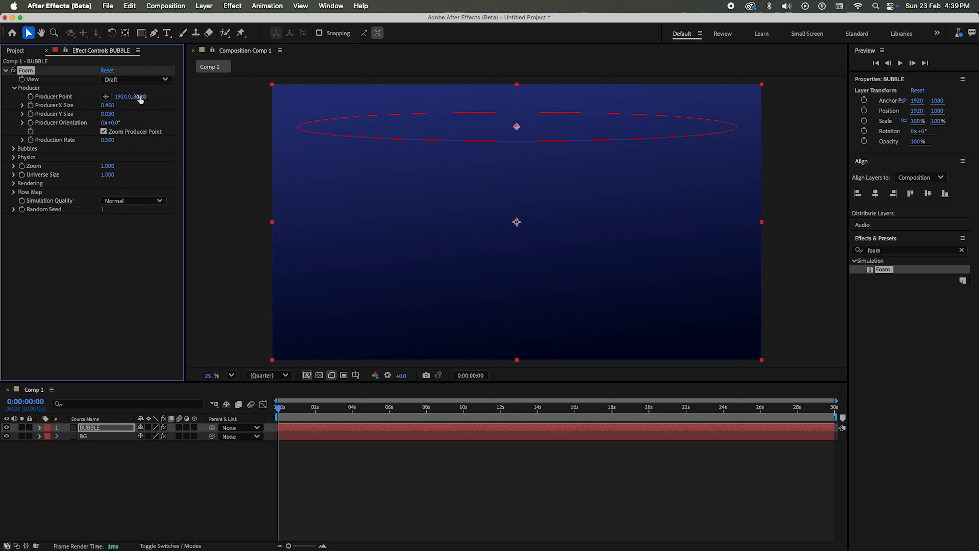
drag(127, 98, 39, 96)
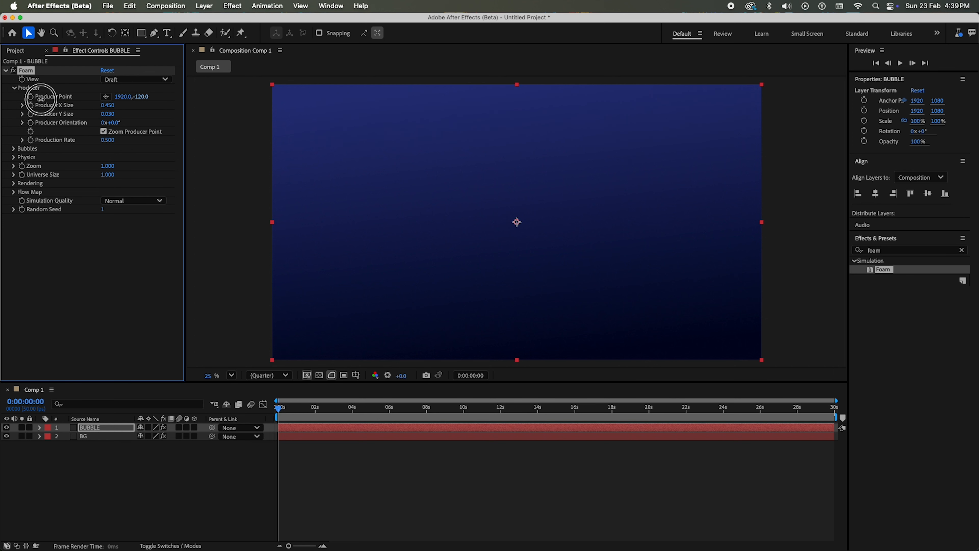
click(14, 88)
- Set the Foam bubbles' size to 0.1, lifespan to 1000, growth speed to 1 and strength to 100
click(15, 96)
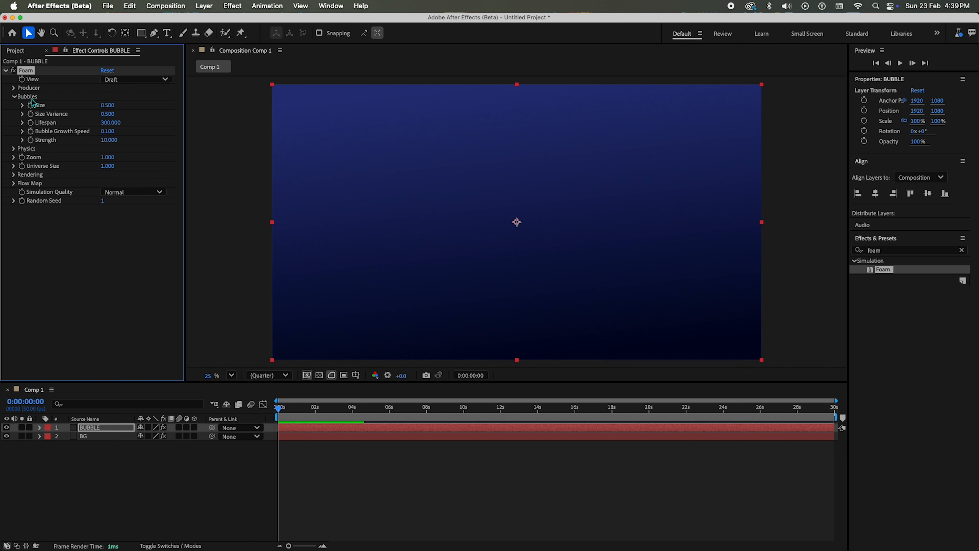
click(113, 103)
text(.1)
key(Tab)
key(Tab)
key(Tab)
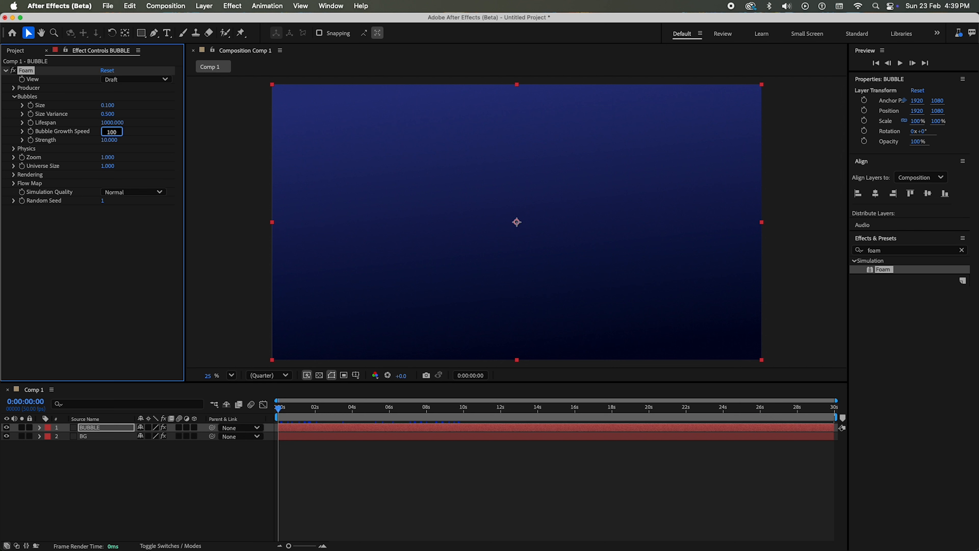
key(Return)
key(Return)
text(1)
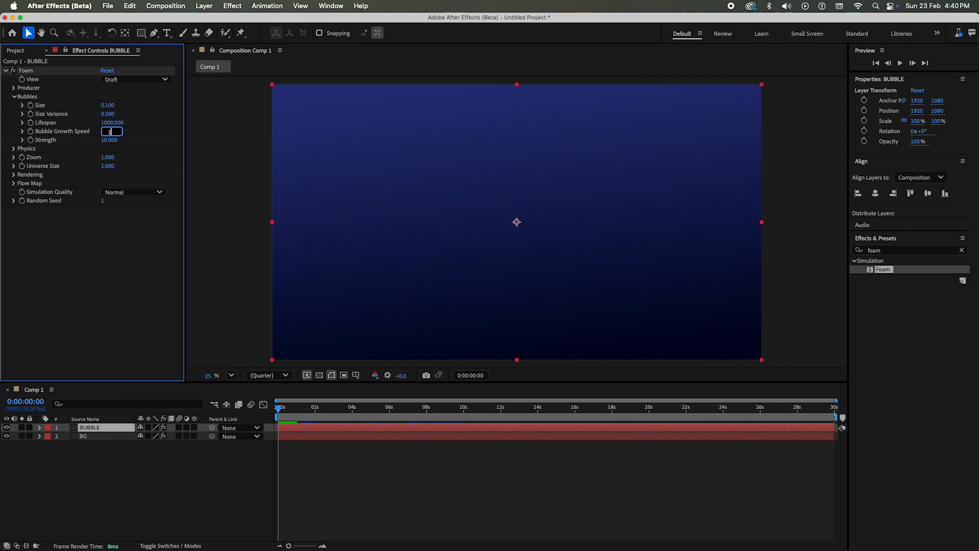
key(Tab)
text(100)
key(Return)
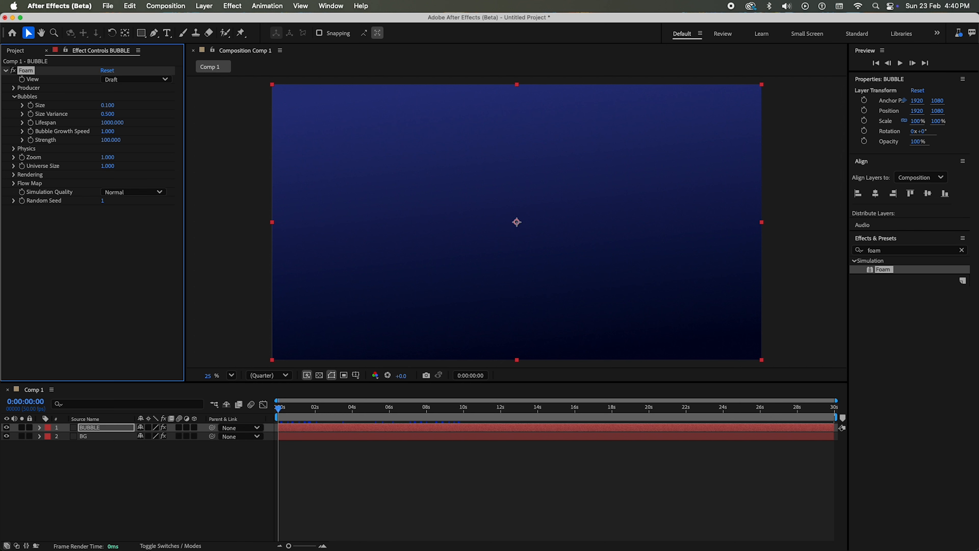
key(space)
- In the Foam physics settings, set the wind speed to 1.5 and the wind direction to 0°
click(18, 151)
click(14, 148)
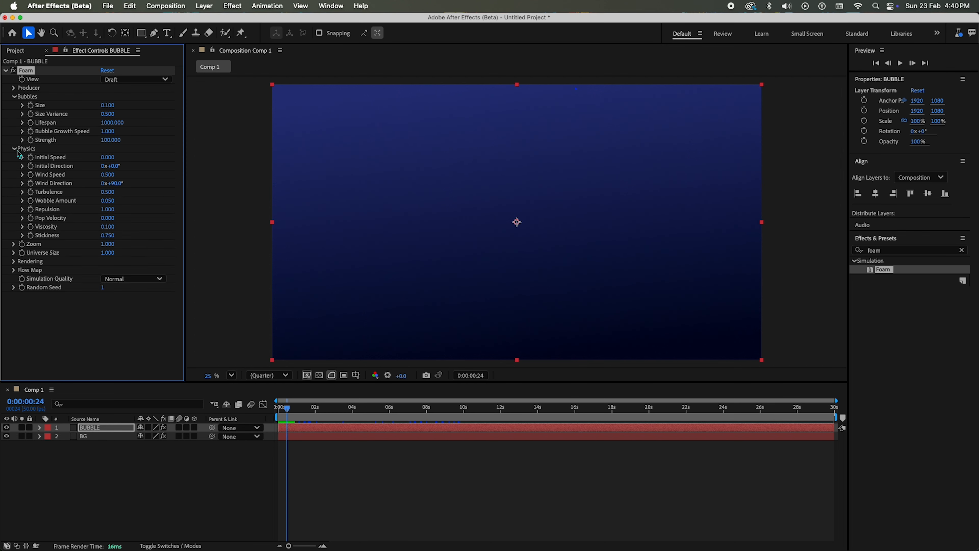
click(108, 174)
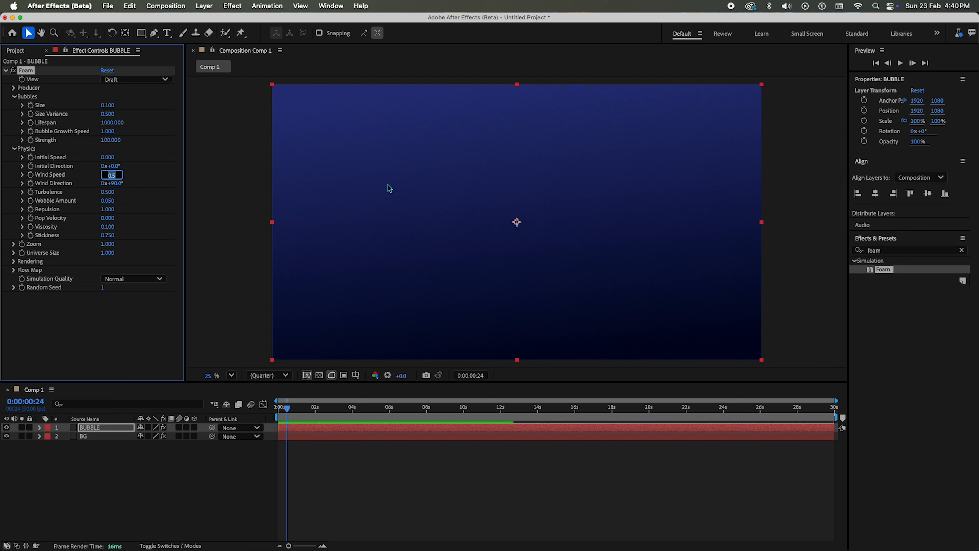
text(1.50)
key(Tab)
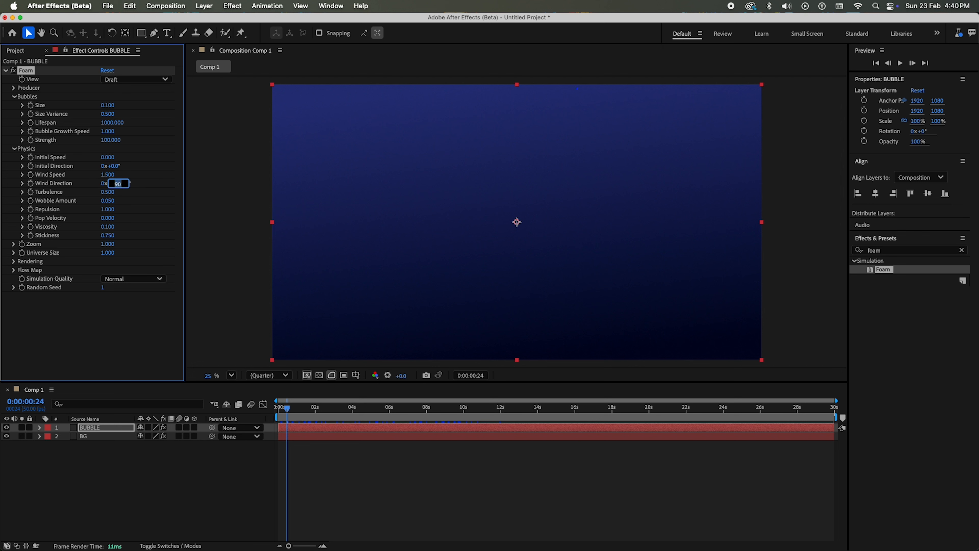
text(0)
key(Tab)
- Set the Foam turbulence to 0.230, repulsion to 0, viscosity to 1 and stickiness to 0
text(230)
key(Tab)
key(Tab)
key(Tab)
key(Tab)
text(1)
key(Tab)
text(0)
click(14, 149)
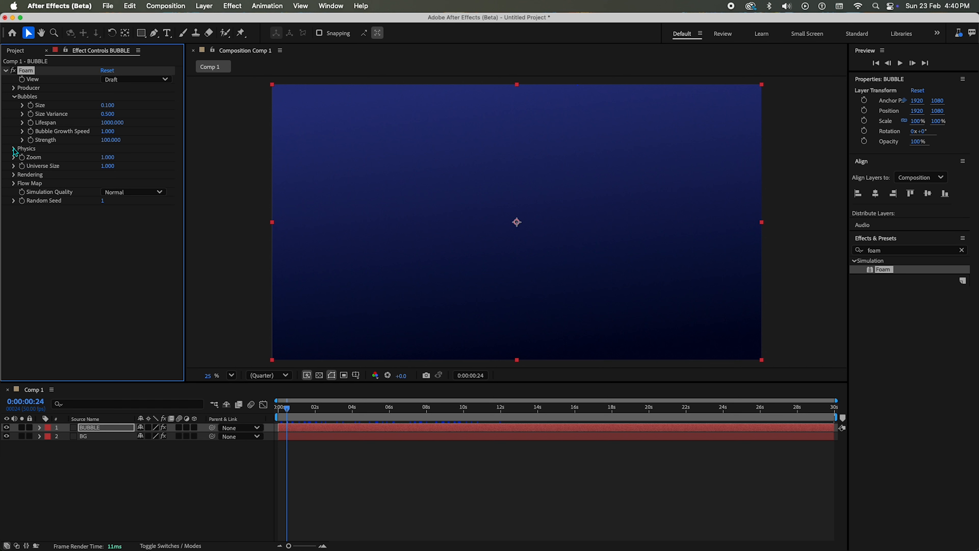
- Set the Foam bubble texture to Soda Water and move the current time to 0:00:09:27
click(15, 175)
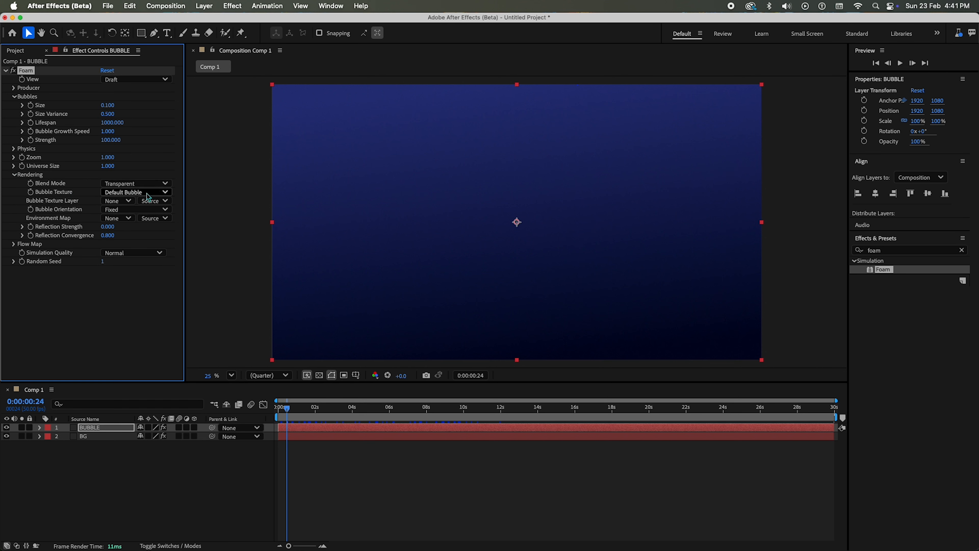
click(130, 193)
click(133, 285)
click(328, 408)
drag(328, 409, 455, 408)
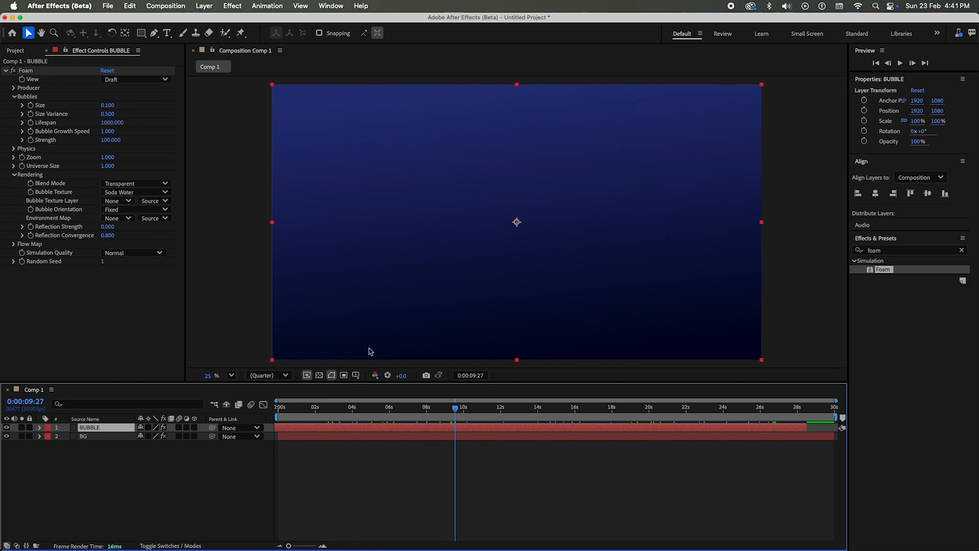
- Move the Foam producer point down to a Y value of 2008 and preview the bubbles from 0:00:08:23
click(15, 97)
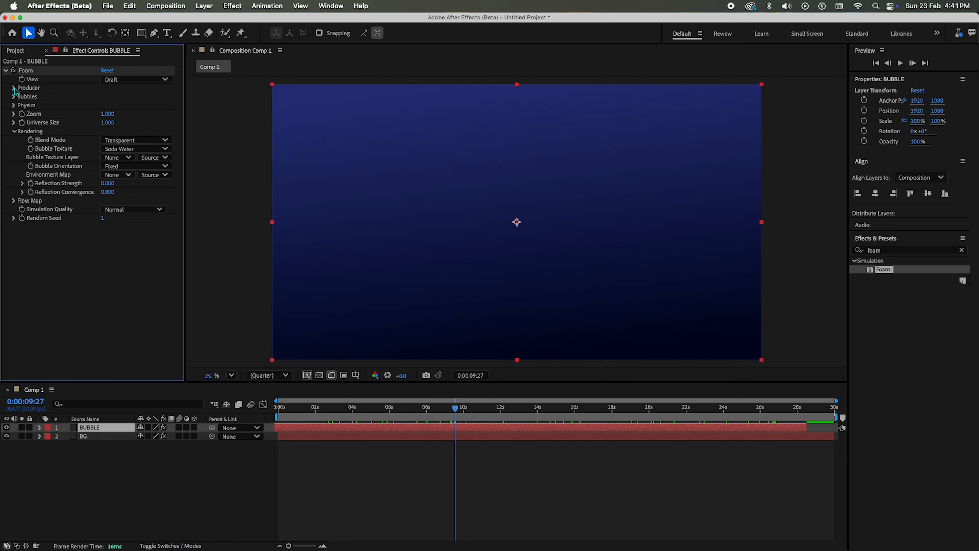
click(13, 88)
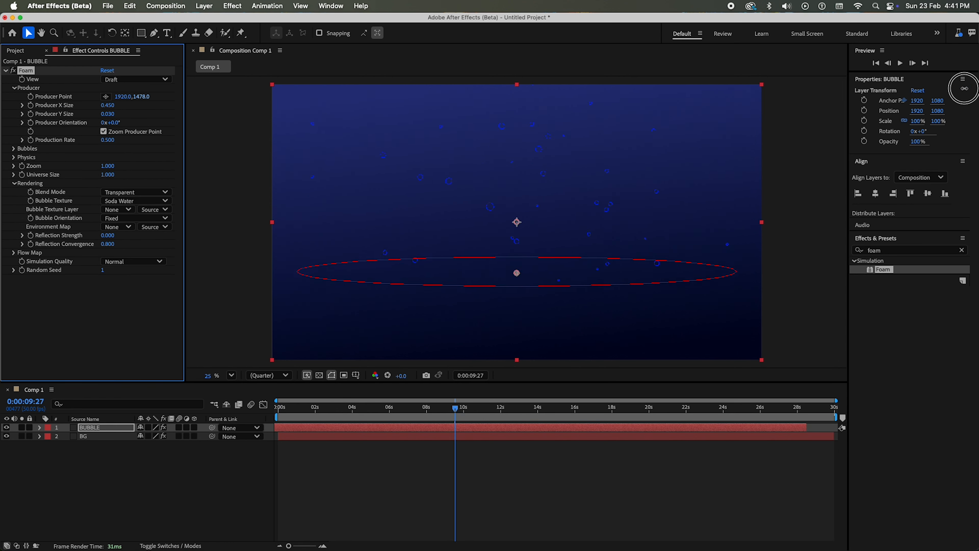
drag(964, 89, 977, 90)
click(435, 408)
key(space)
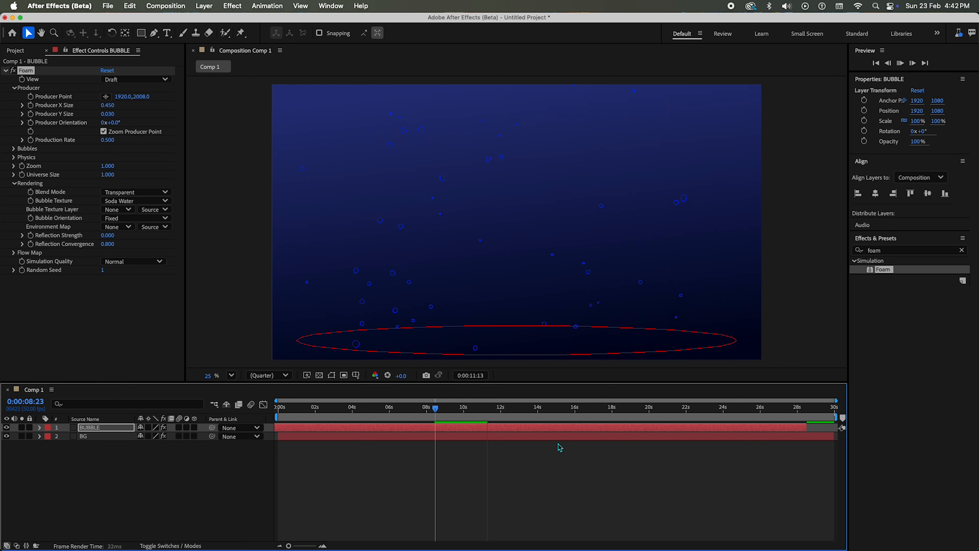
- Reposition the BUBBLE layer in time so it spans the whole composition, and preview the animation
drag(543, 428, 896, 437)
drag(329, 430, 662, 433)
key(space)
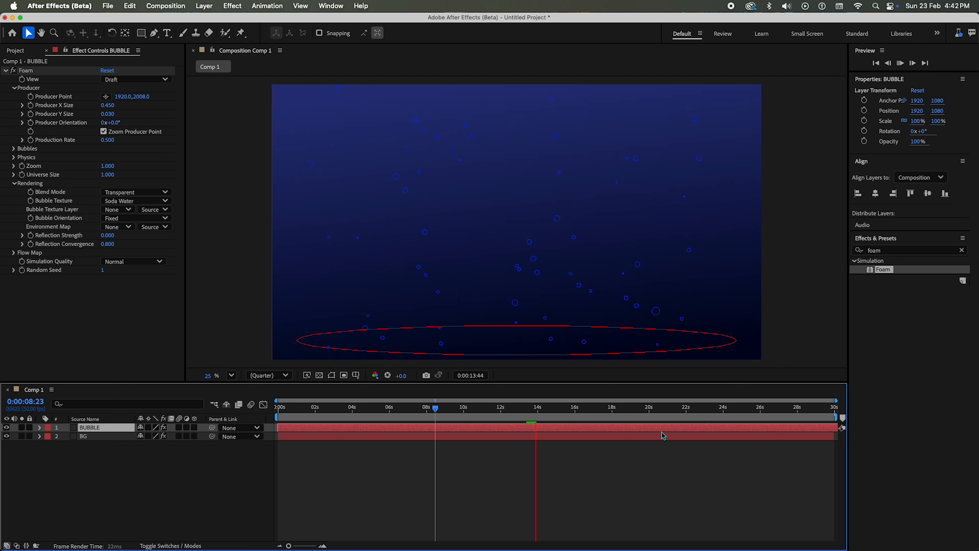
key(space)
key(space)
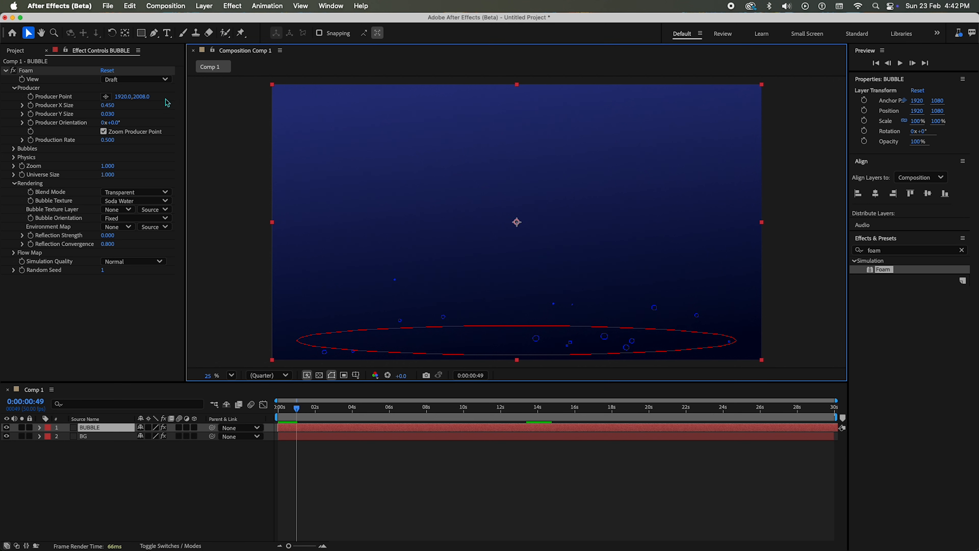
- Adjust the Y value of the Foam producer point to 1993, near the frame's lower edge
click(3, 101)
drag(140, 97, 229, 99)
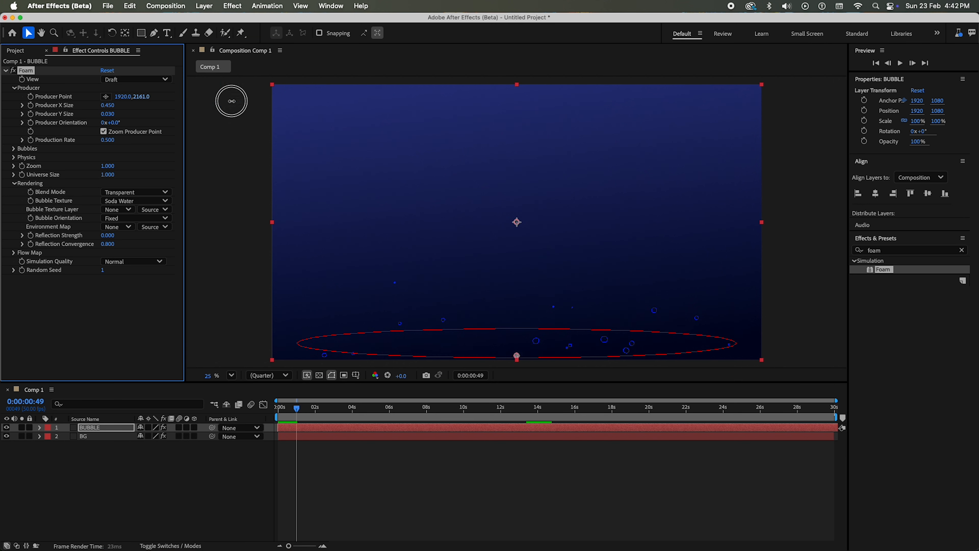
drag(142, 96, 133, 120)
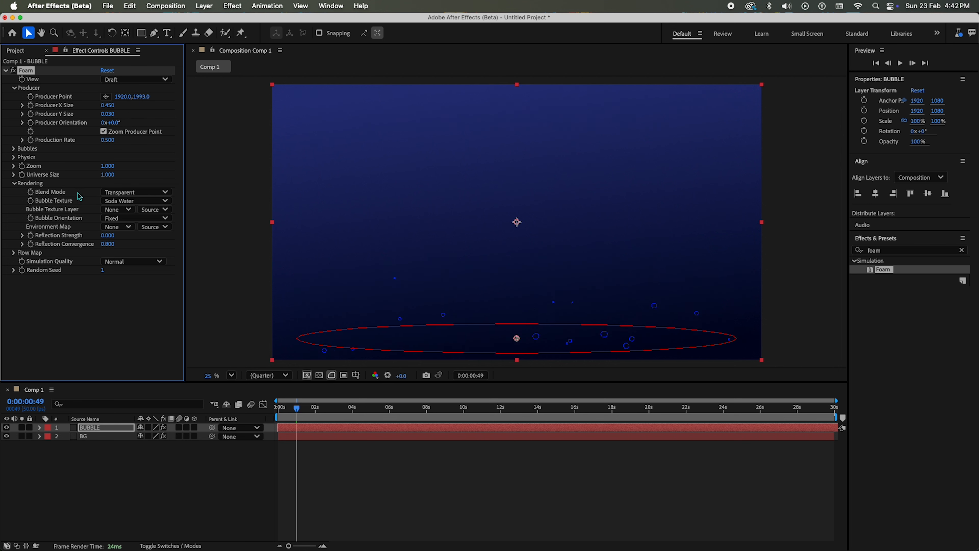
- Try rotating the Foam wind direction on the BUBBLE layer and scrub through the timeline to check the bubble movement
click(14, 183)
click(14, 157)
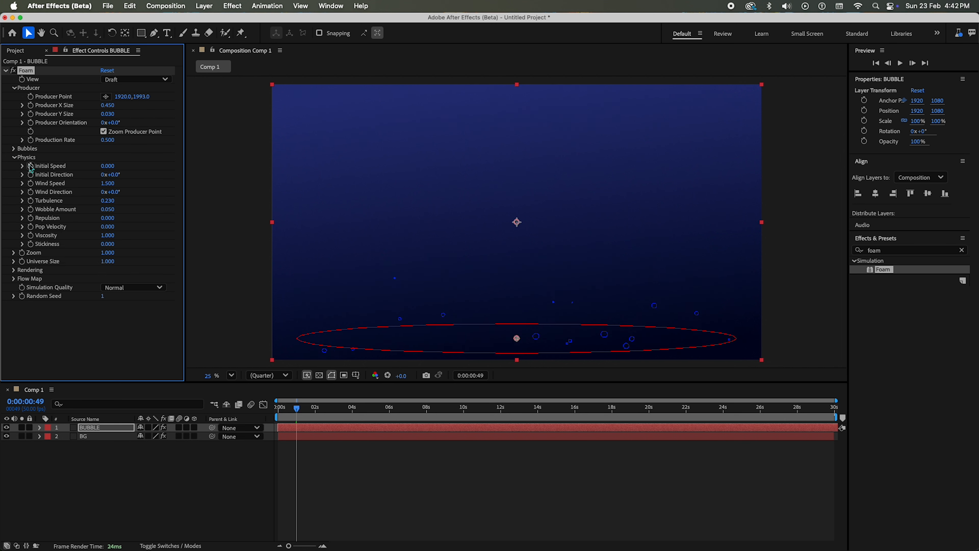
drag(115, 191, 216, 192)
drag(299, 408, 423, 407)
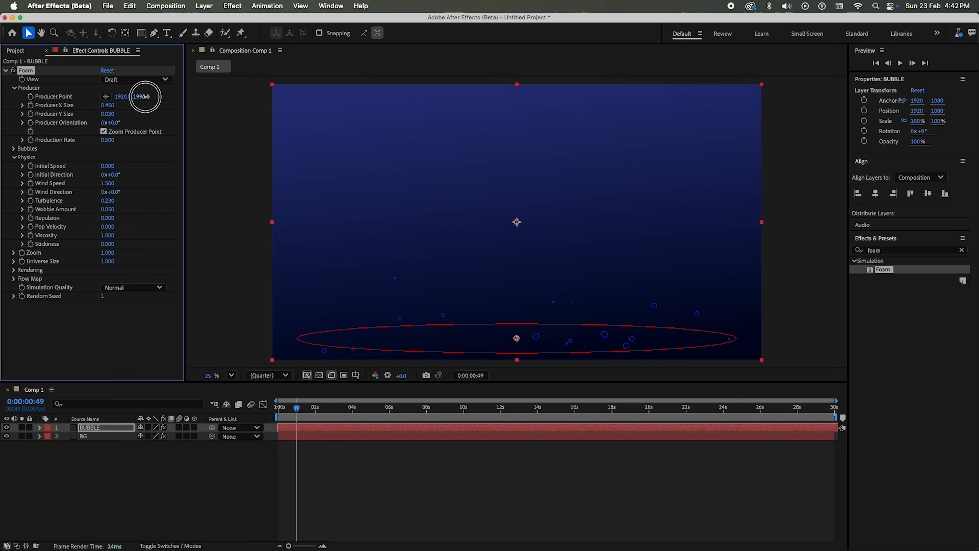
- Move the Foam producer point up to a Y value of 121, near the frame's upper edge, and preview the bubbles
drag(136, 93, 55, 99)
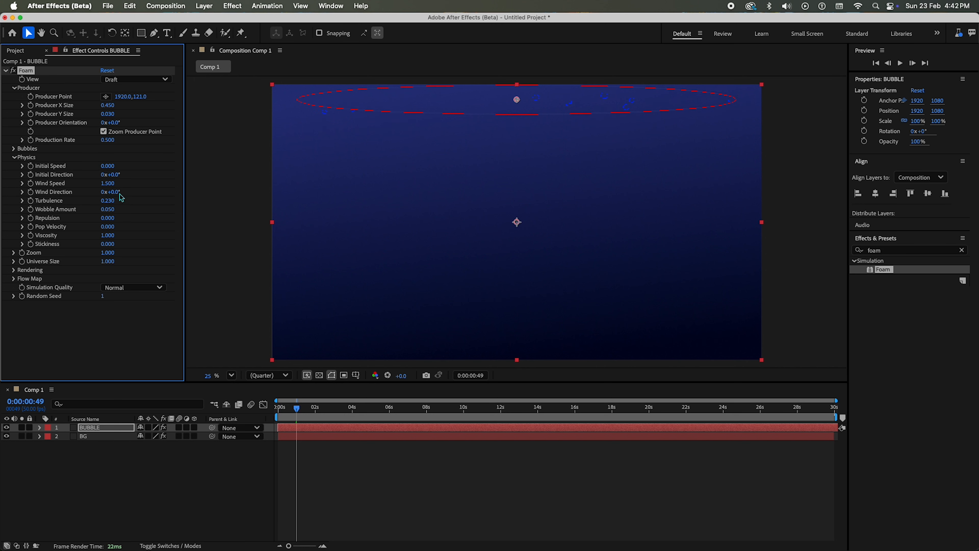
key(space)
key(space)
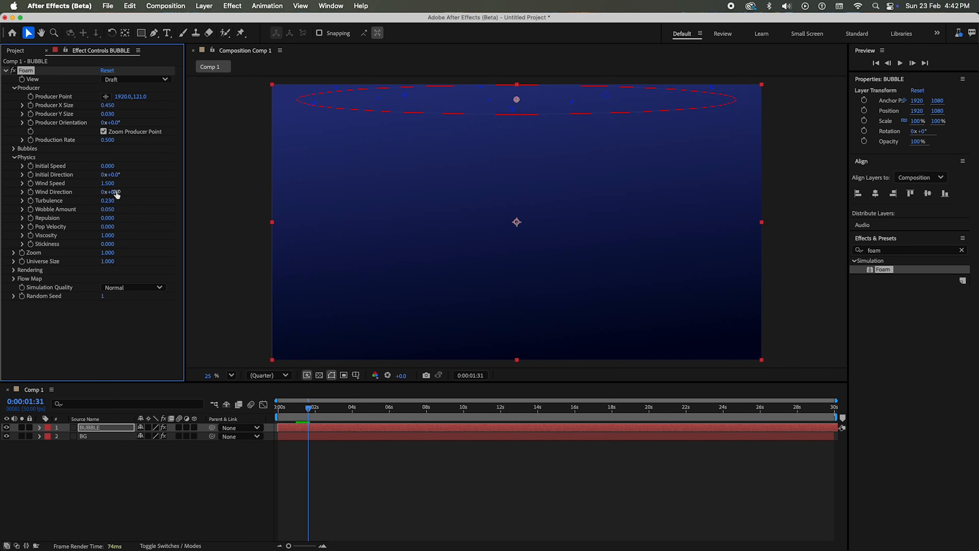
- Set the Foam wind direction to 0x+188° and preview the animation from the start
drag(117, 191, 208, 187)
drag(290, 404, 399, 407)
key(space)
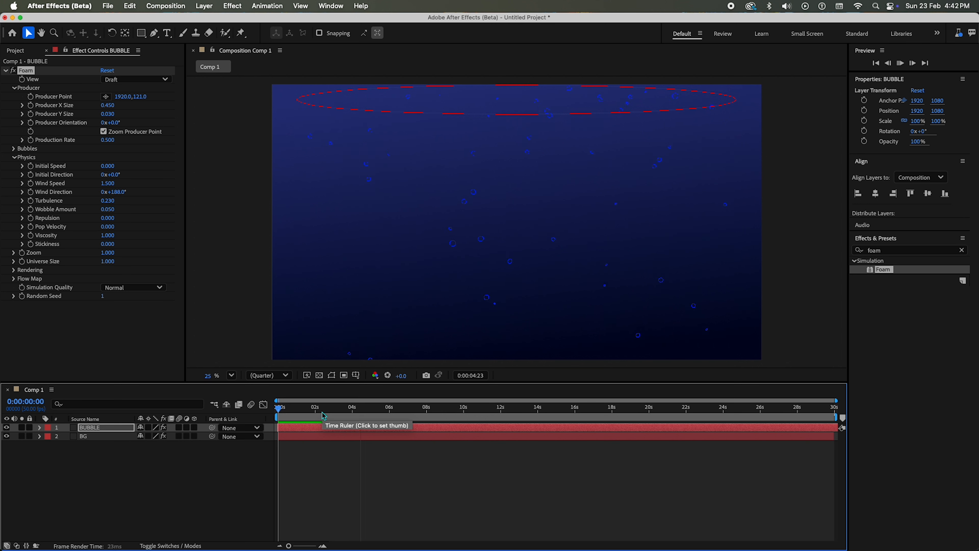
key(space)
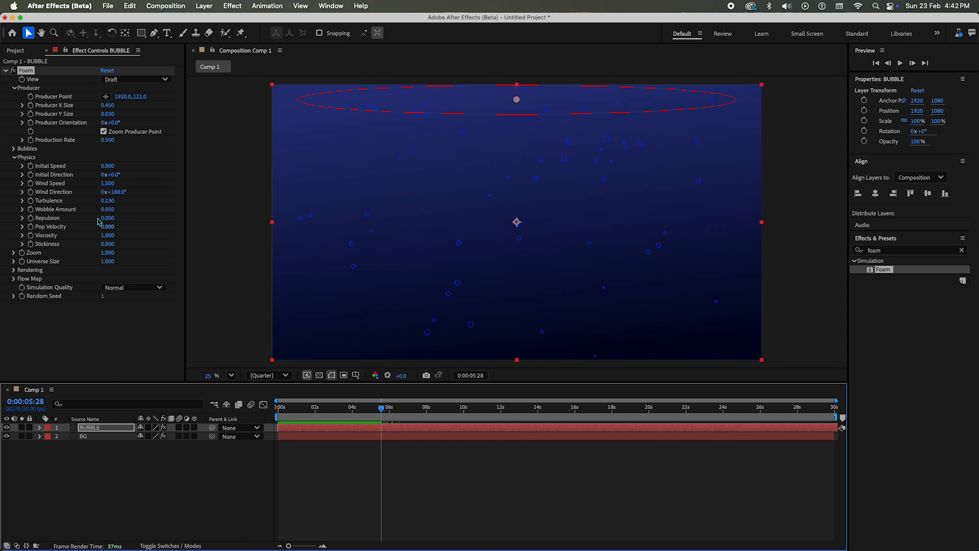
- Collapse the Foam Physics and Producer settings and set the effect's view to Rendered
click(14, 158)
click(16, 87)
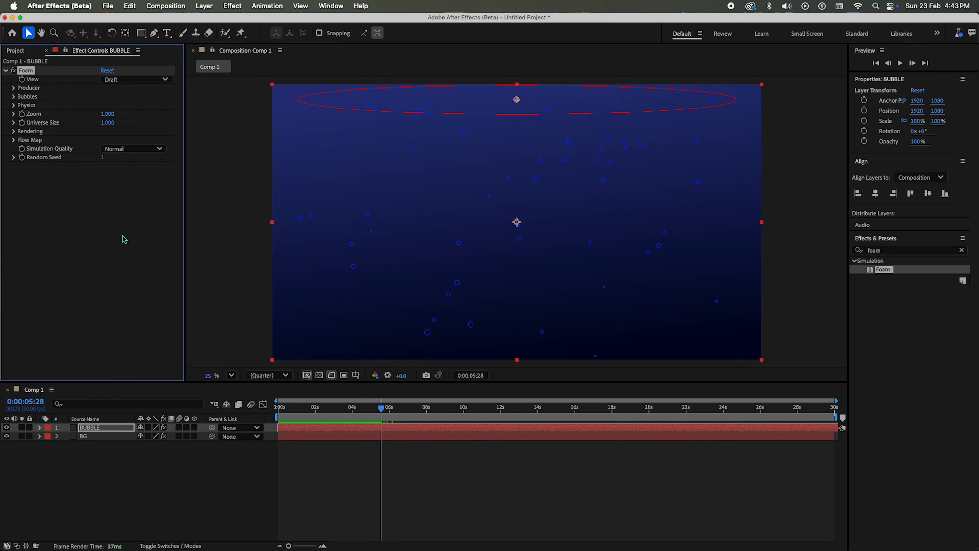
click(146, 81)
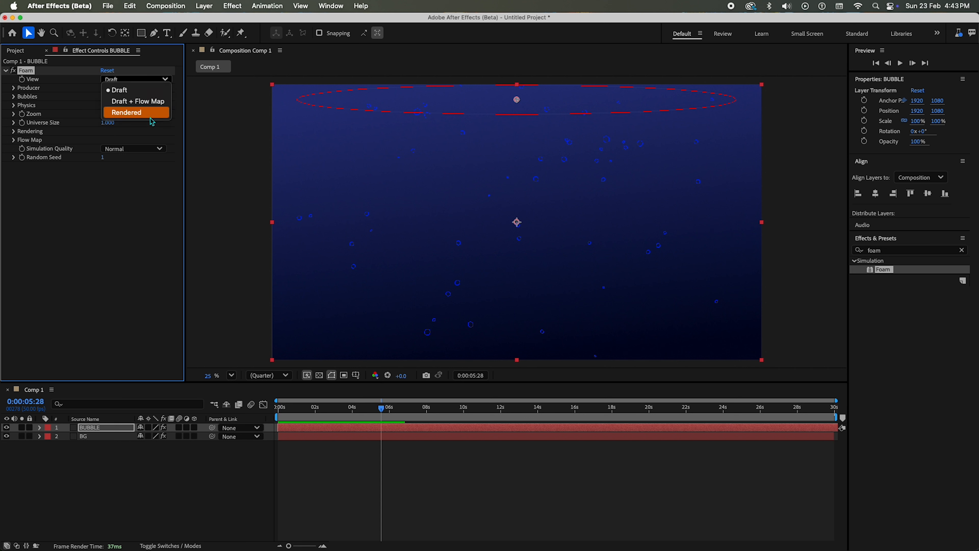
click(151, 113)
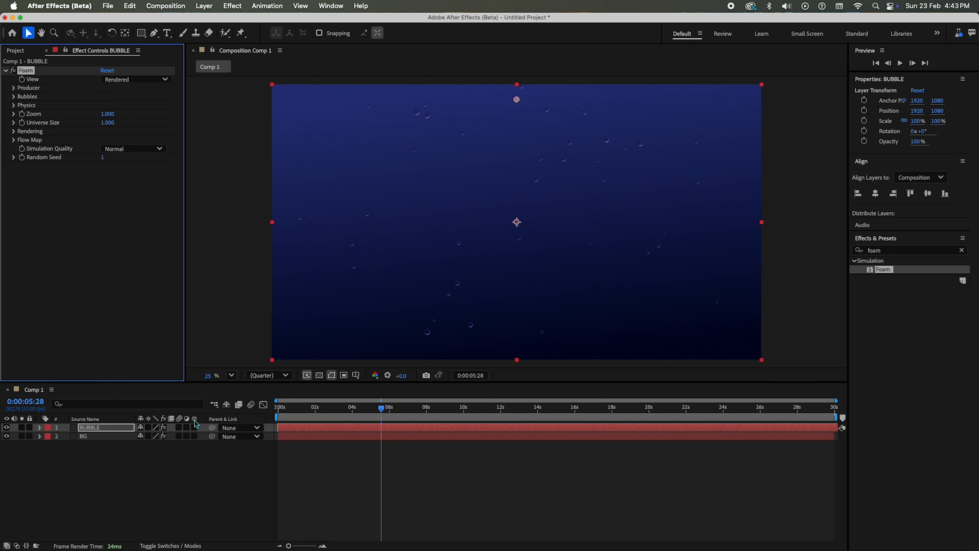
- Show the layer blending modes in the timeline and set the BUBBLE layer's mode to Screen
click(186, 540)
click(181, 545)
click(156, 427)
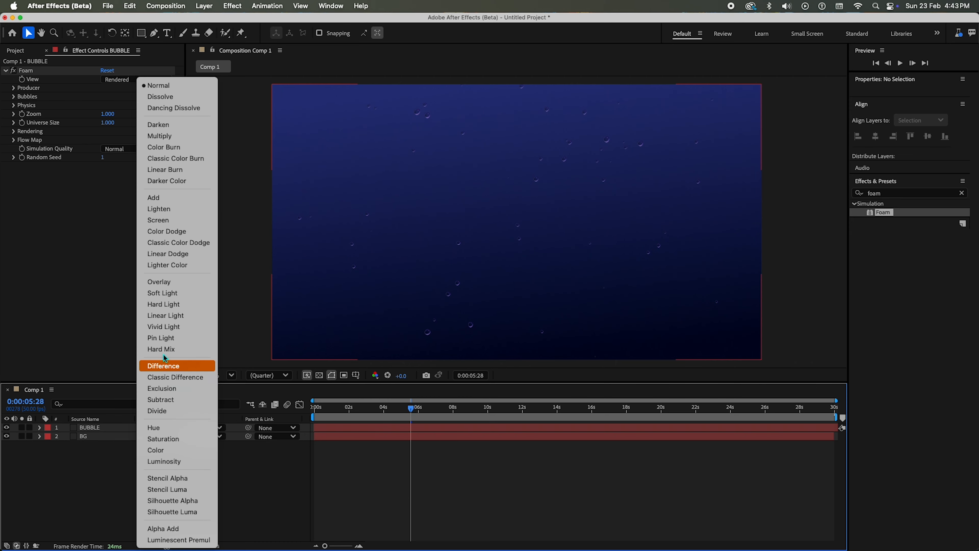
click(158, 220)
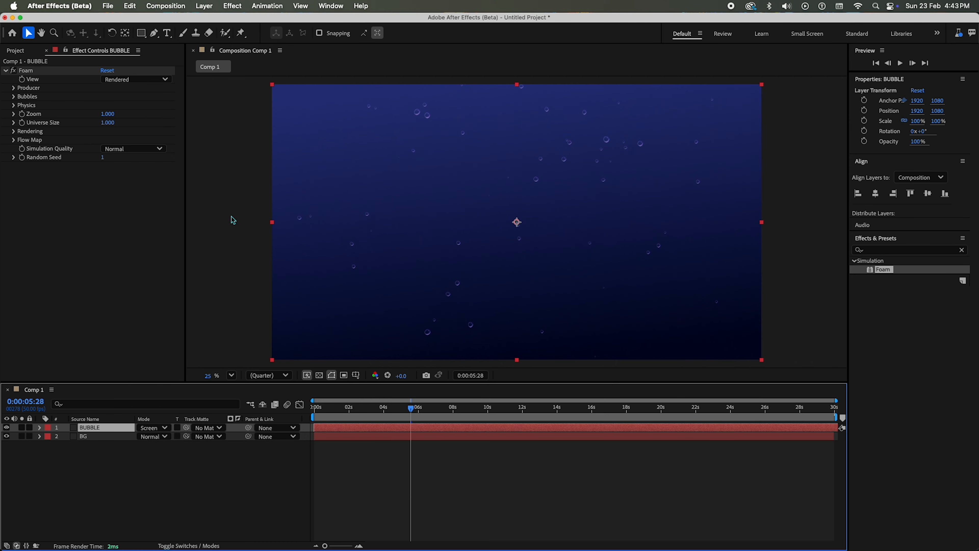
- Apply Hue/Saturation to the BUBBLE layer, set Master Saturation to -67, and scrub to 0:00:13:24 to check the bubbles
click(902, 252)
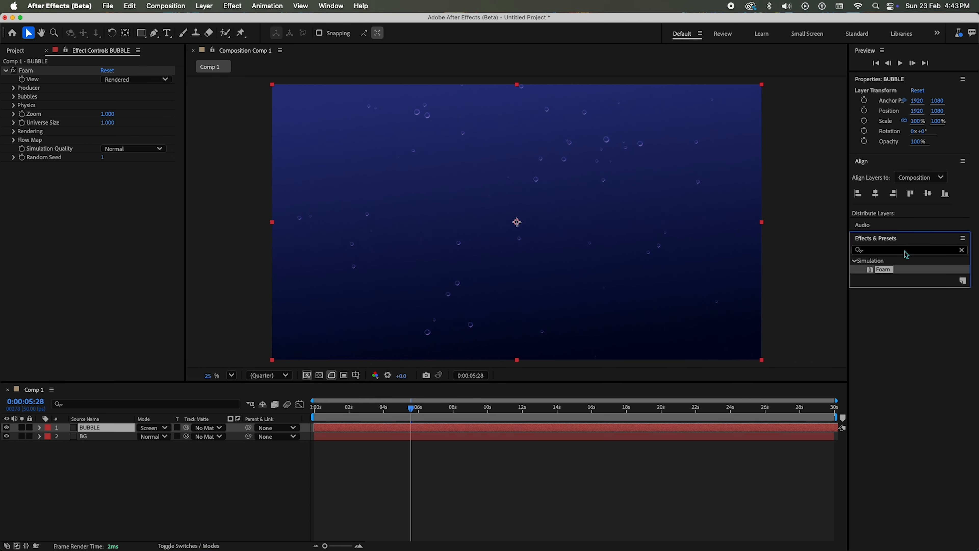
click(961, 250)
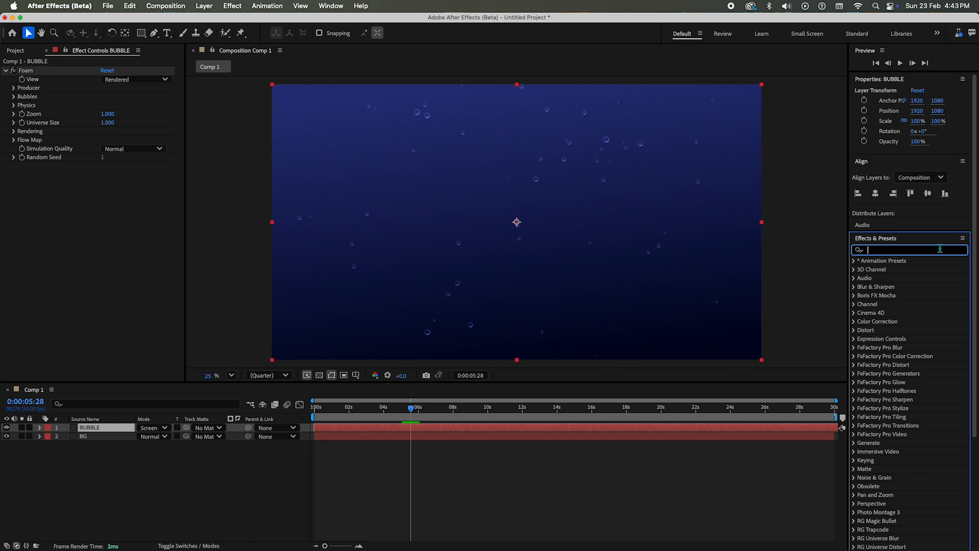
text(hue)
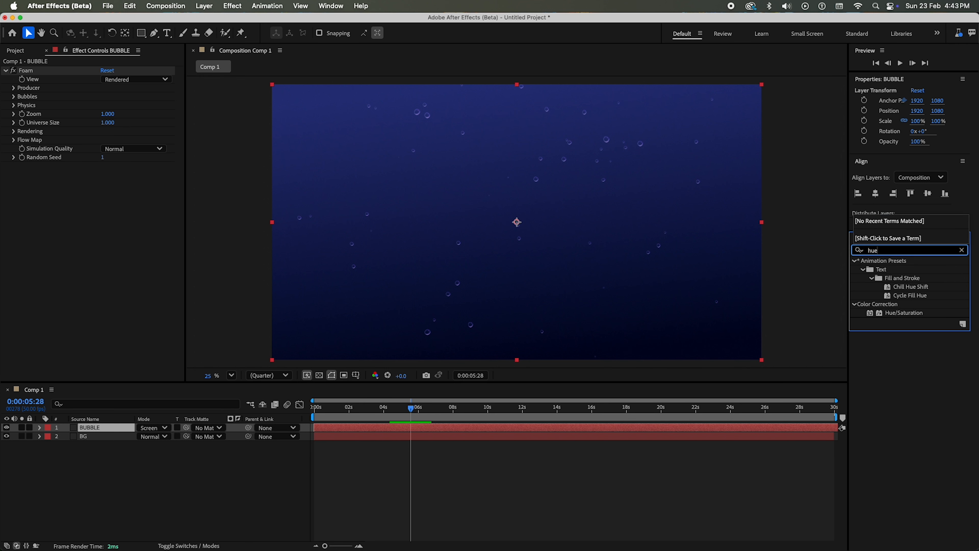
drag(904, 313, 128, 427)
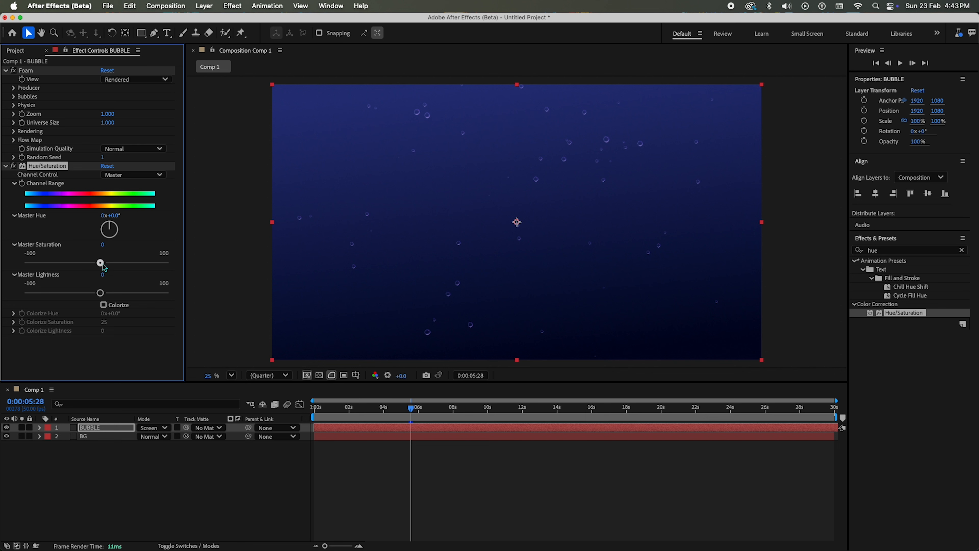
drag(100, 263, 49, 265)
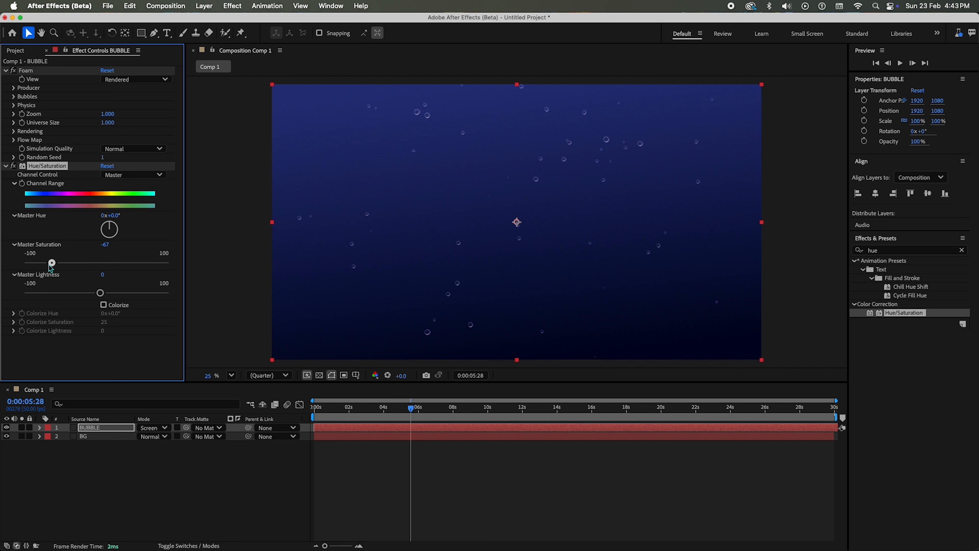
drag(411, 407, 547, 409)
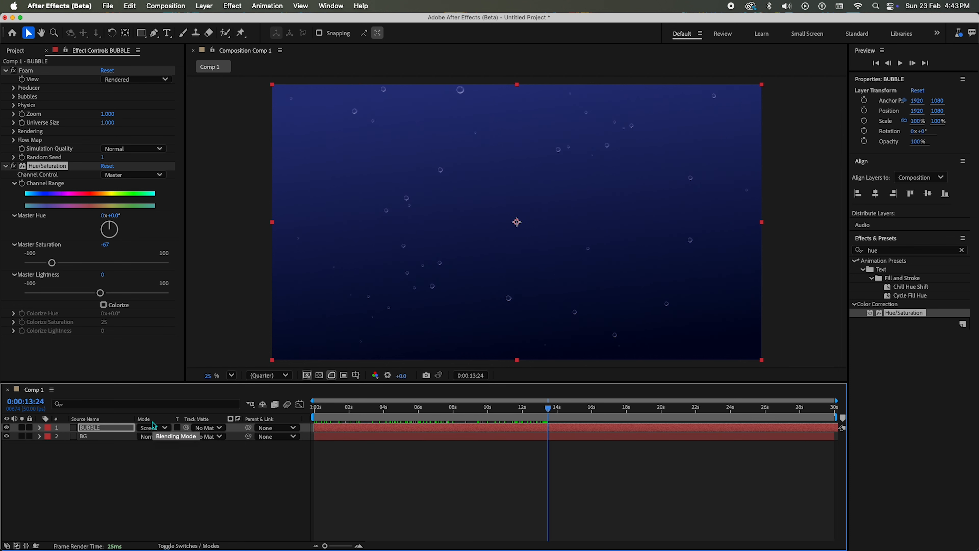
- Duplicate the BUBBLE layer
click(50, 455)
click(90, 428)
key(super+d)
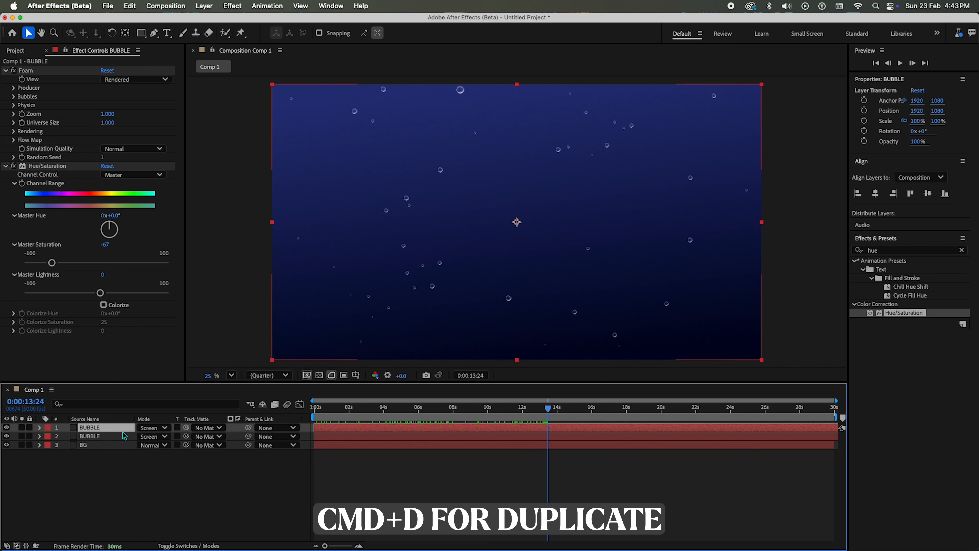
- Set the Foam production rate of the duplicate BUBBLE layer to 0.1
click(6, 166)
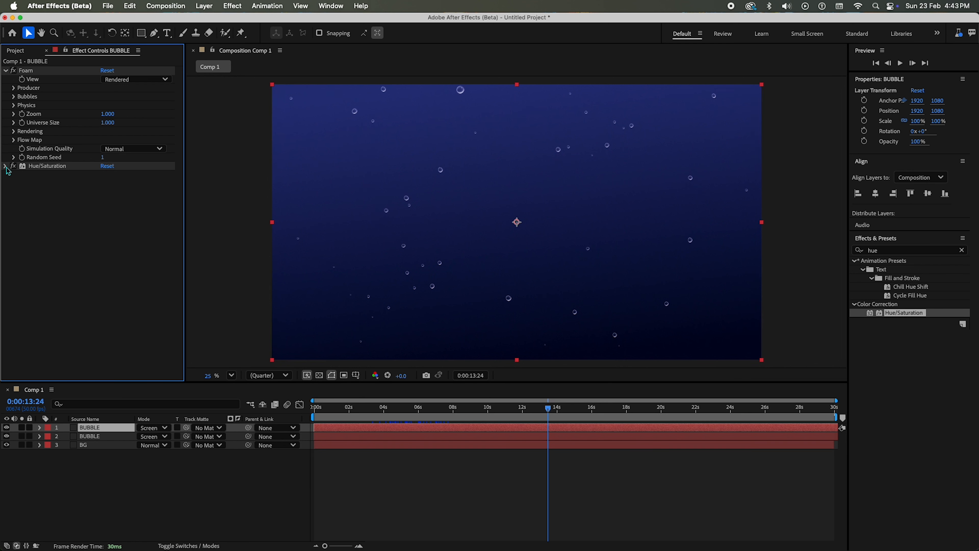
click(14, 88)
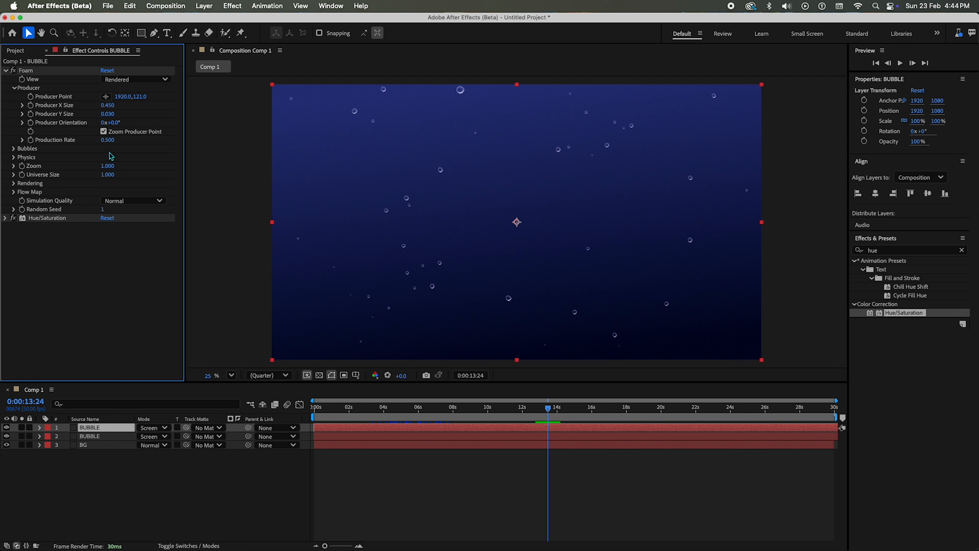
click(112, 140)
text(.1)
key(Return)
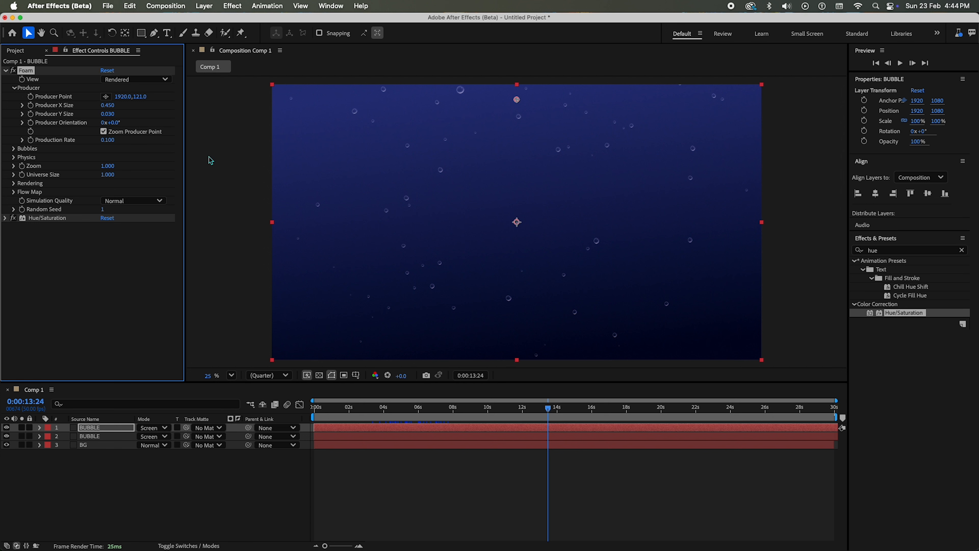
- Set the duplicate layer's Foam bubble size to 0.35 and preview the animation from the start
click(14, 149)
click(108, 157)
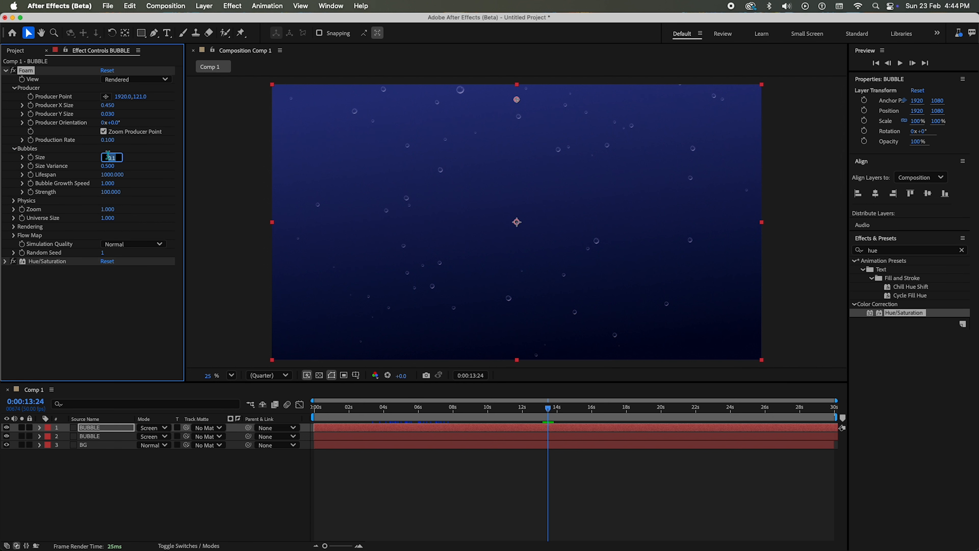
text(.35)
key(Return)
drag(468, 410, 307, 415)
key(space)
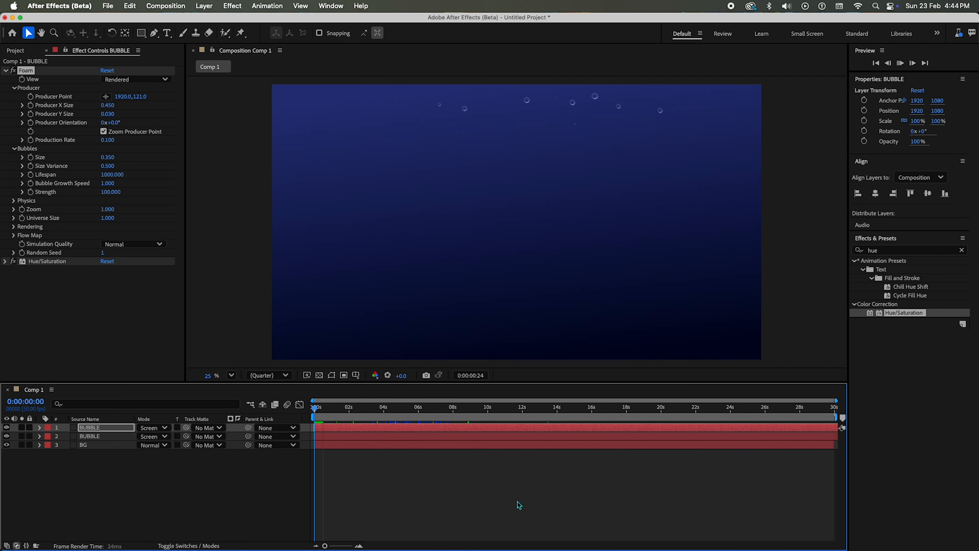
- Set the upper BUBBLE layer's Foam view to Draft and its production rate to 0.05
click(134, 79)
click(120, 90)
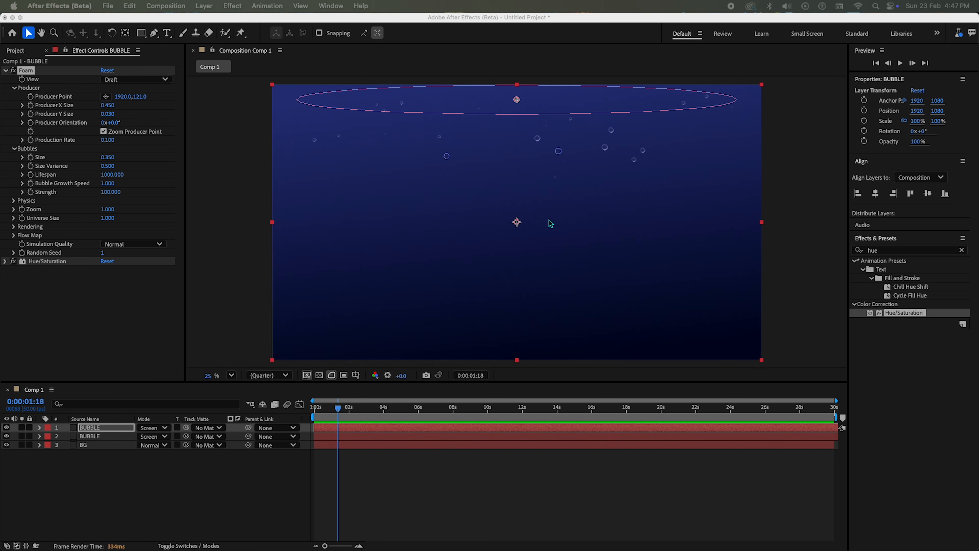
click(111, 140)
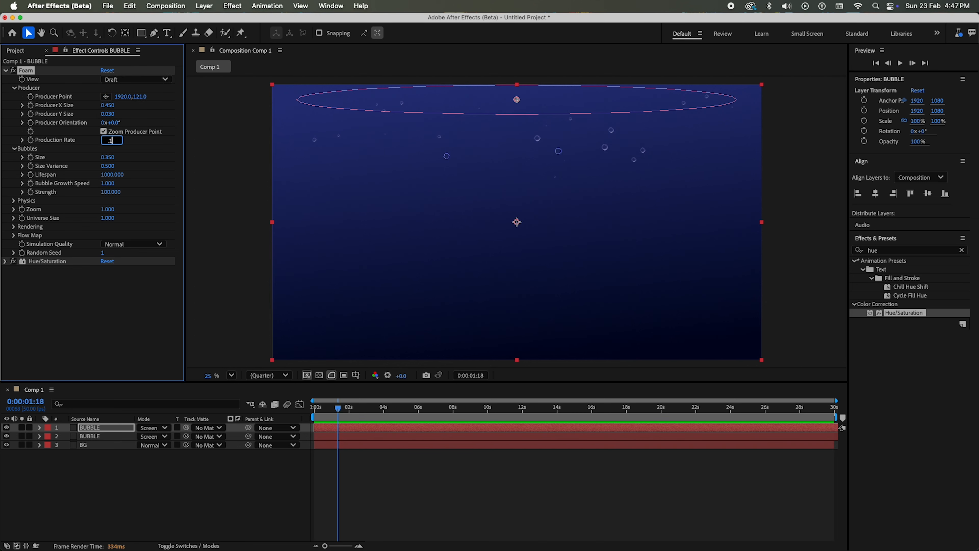
click(405, 436)
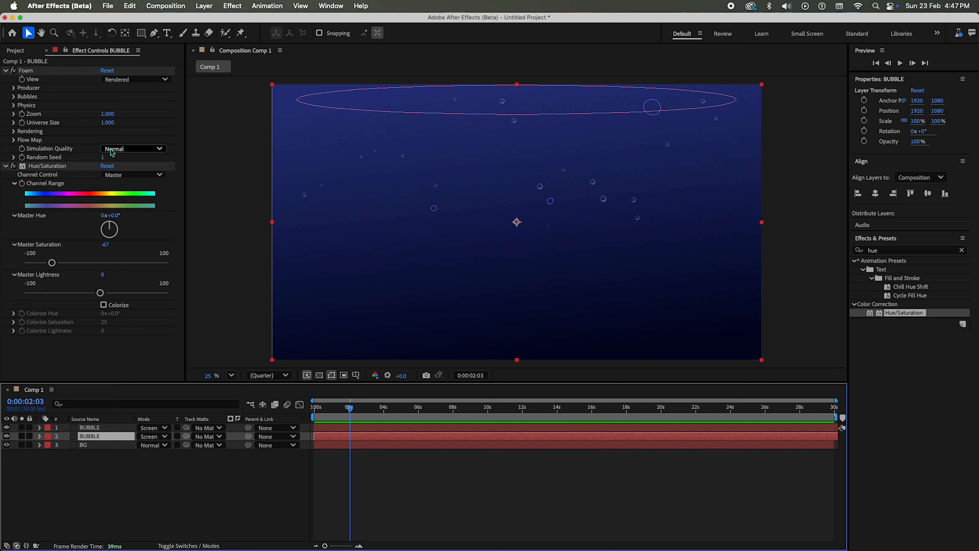
click(111, 427)
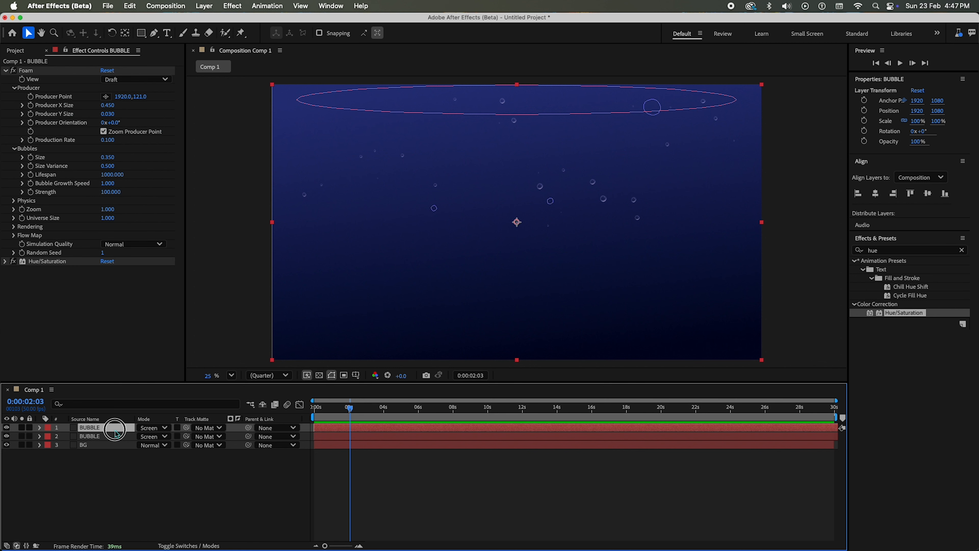
click(112, 139)
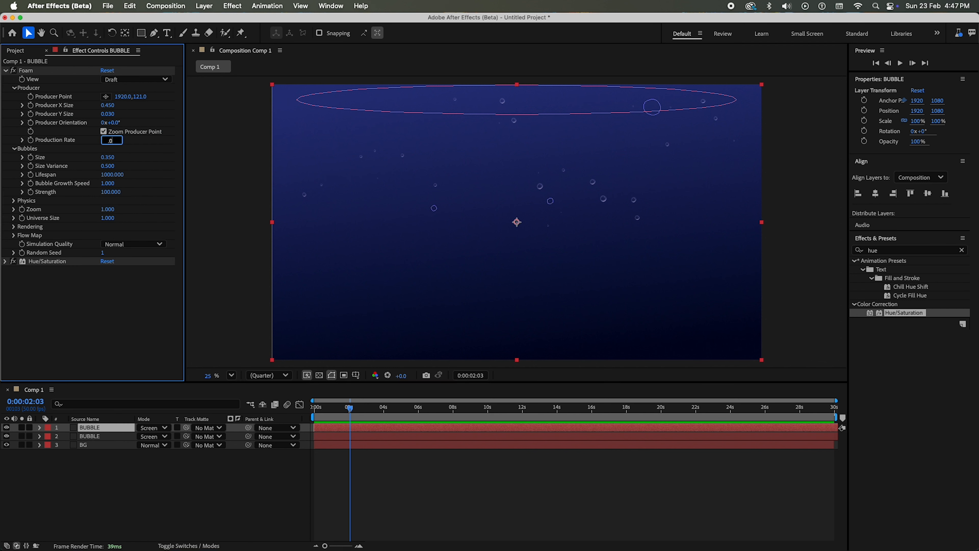
click(517, 99)
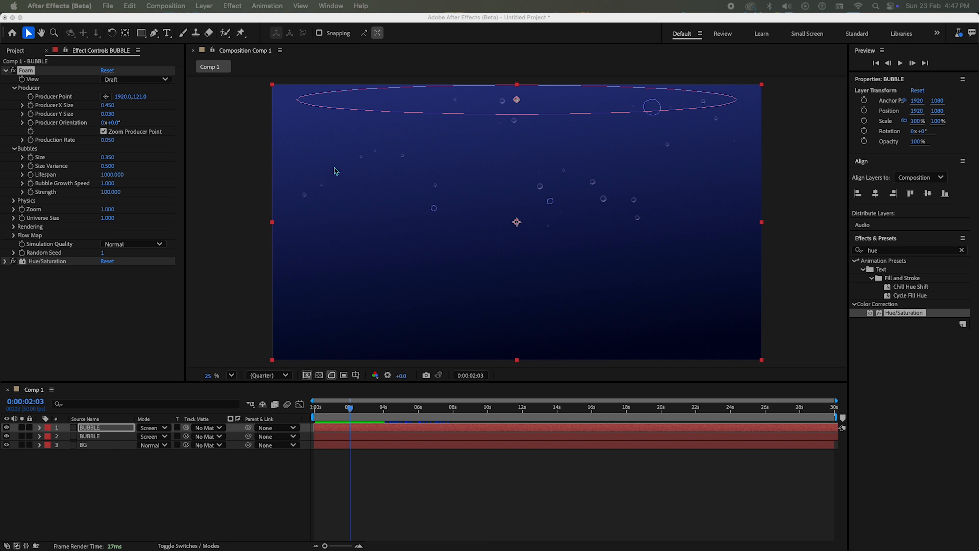
- Return the upper BUBBLE layer's Foam view to Rendered and preview the bubbles from 0:00:02:03
click(136, 79)
click(143, 117)
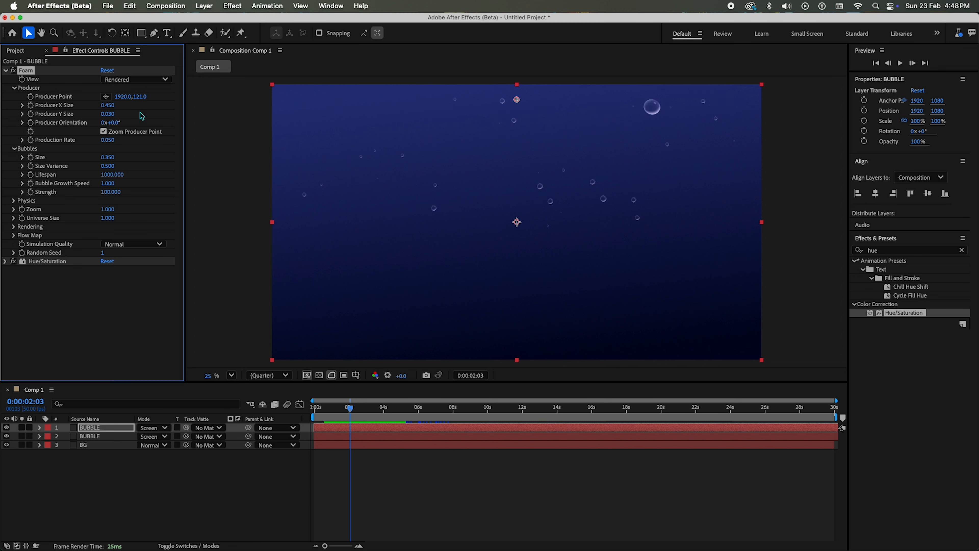
key(space)
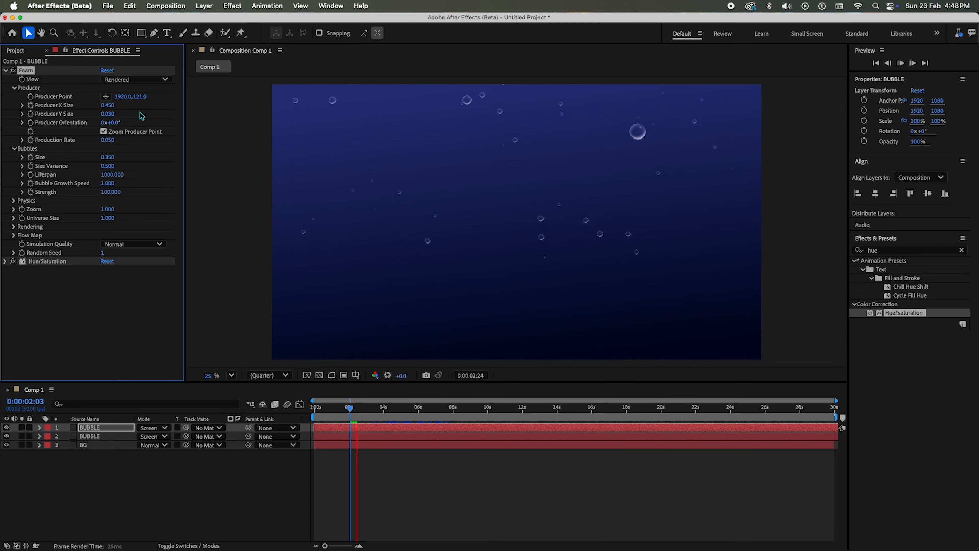
key(space)
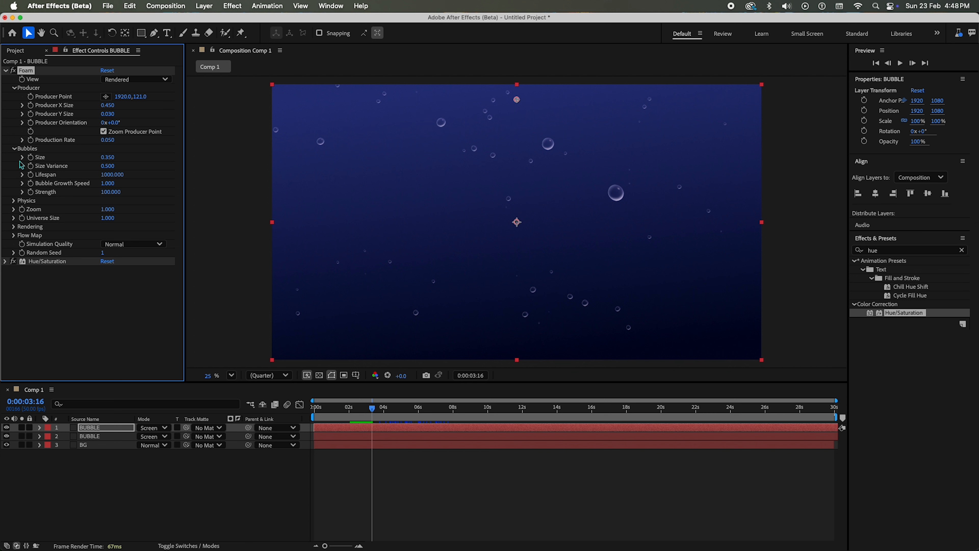
- Set the turbulence in the upper BUBBLE layer's Foam physics settings to 0.170
click(14, 201)
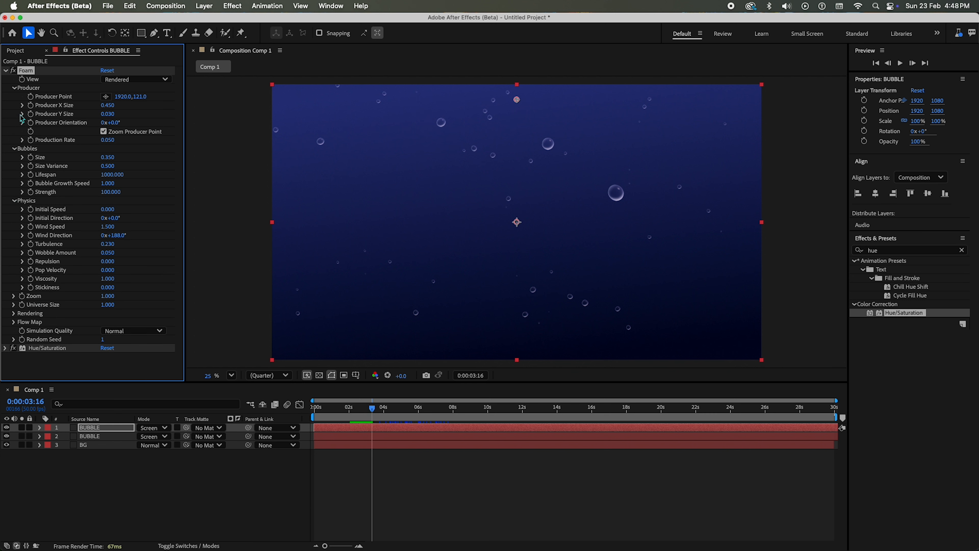
click(14, 87)
click(14, 96)
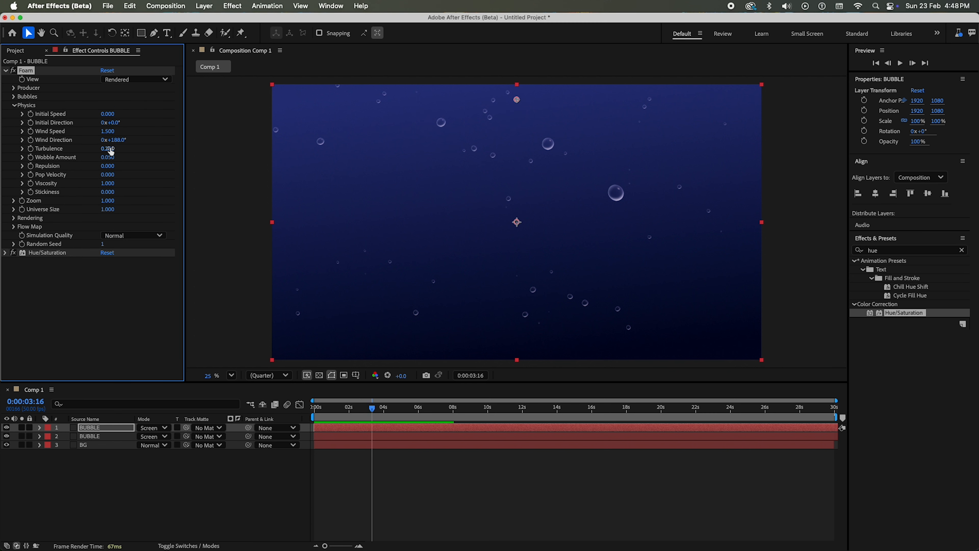
click(109, 150)
text(170)
key(Return)
- Set the upper BUBBLE layer's Foam wobble amount to 0.045 and preview the bubble motion
click(110, 157)
text(0.04)
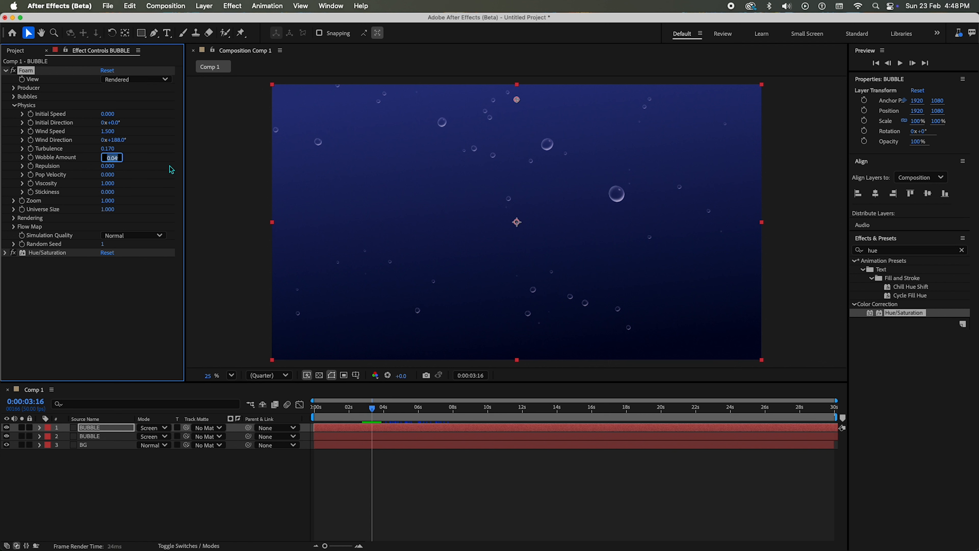
text(5)
key(Return)
key(space)
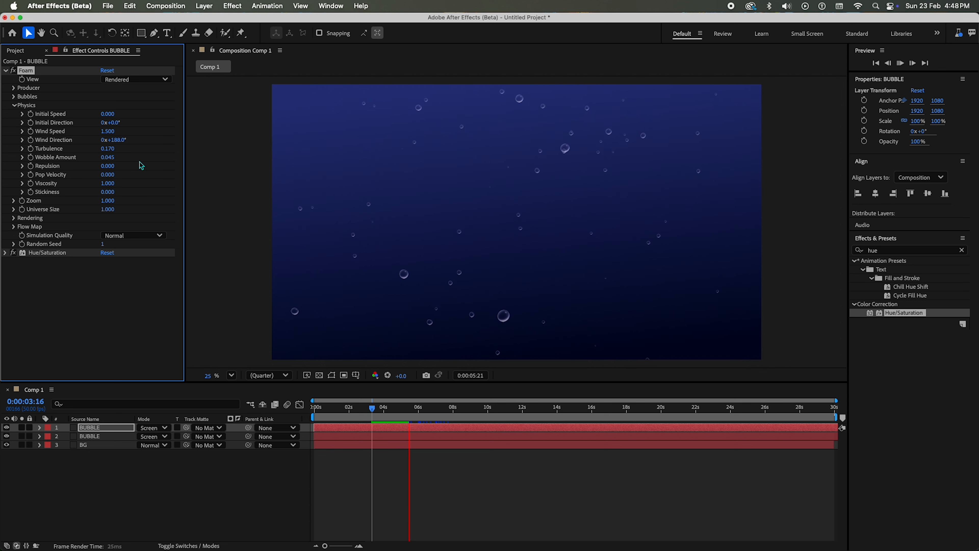
key(space)
- Lower the master lightness of the upper BUBBLE layer's Hue/Saturation effect to -7
click(6, 70)
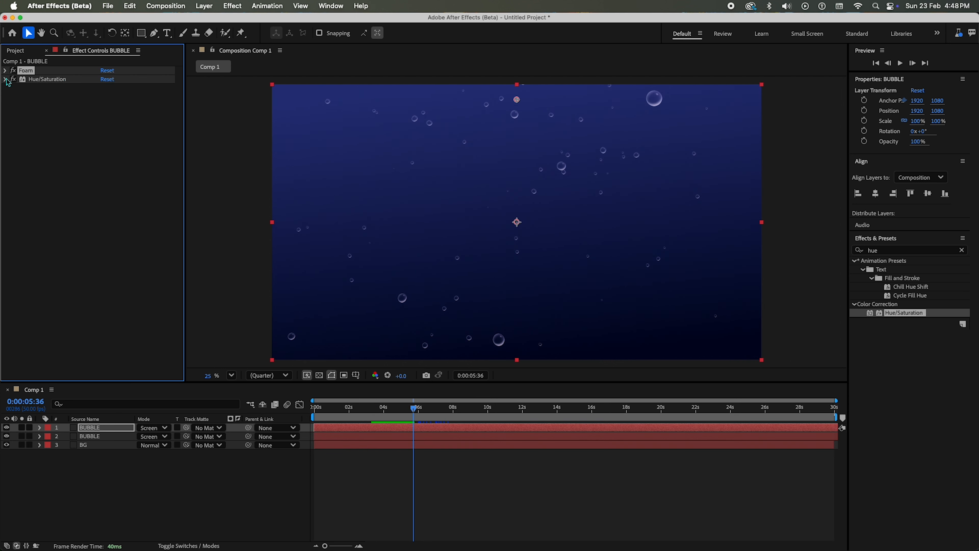
click(6, 79)
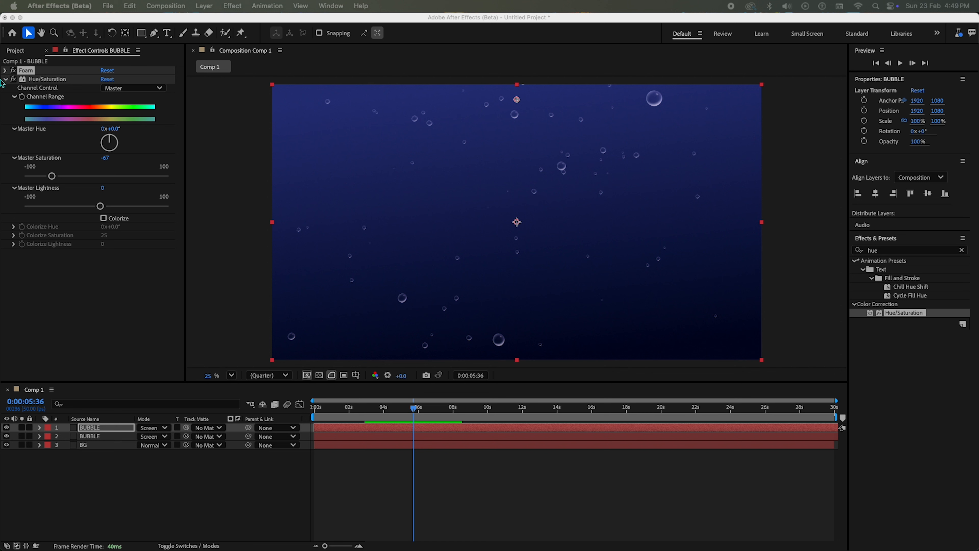
mouse_move(101, 208)
mouse_down()
mouse_move(165, 206)
mouse_move(86, 206)
mouse_move(95, 207)
mouse_up()
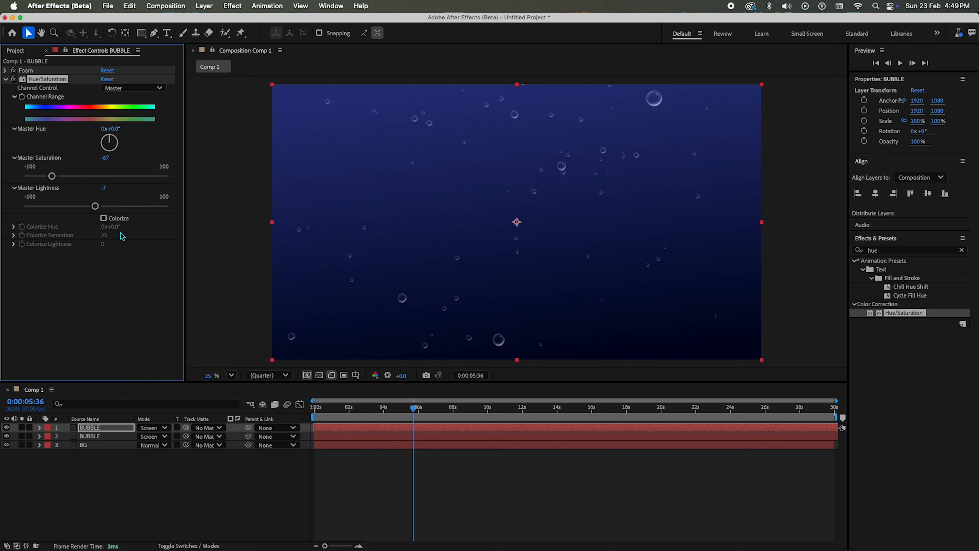
- Create a comp-sized solid named water and place it between the lower BUBBLE layer and the BG layer
click(141, 480)
key(super+y)
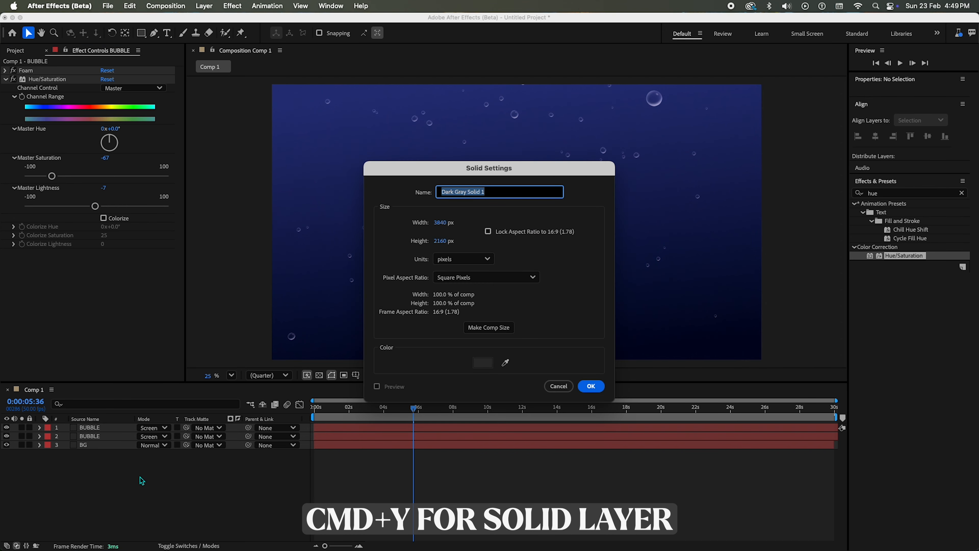
text(water)
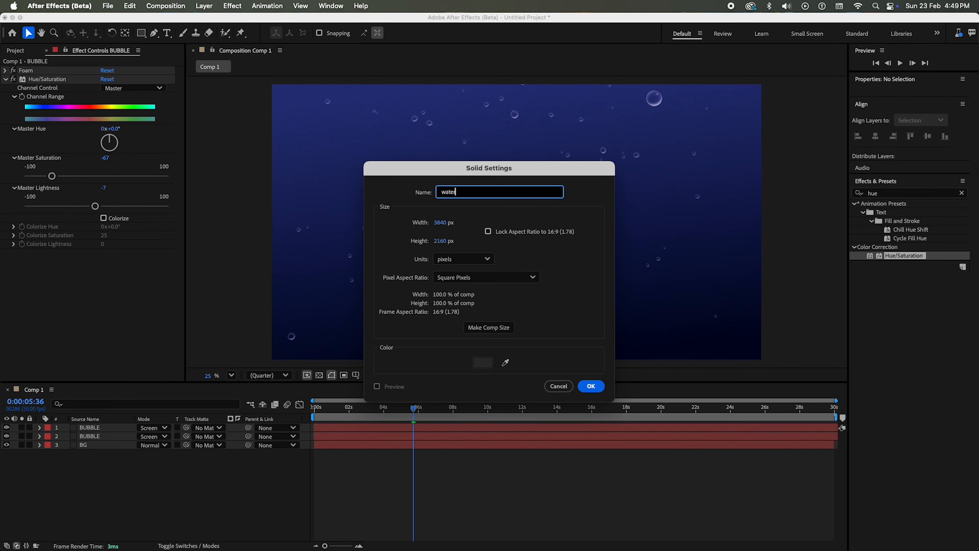
key(Return)
drag(89, 427, 105, 454)
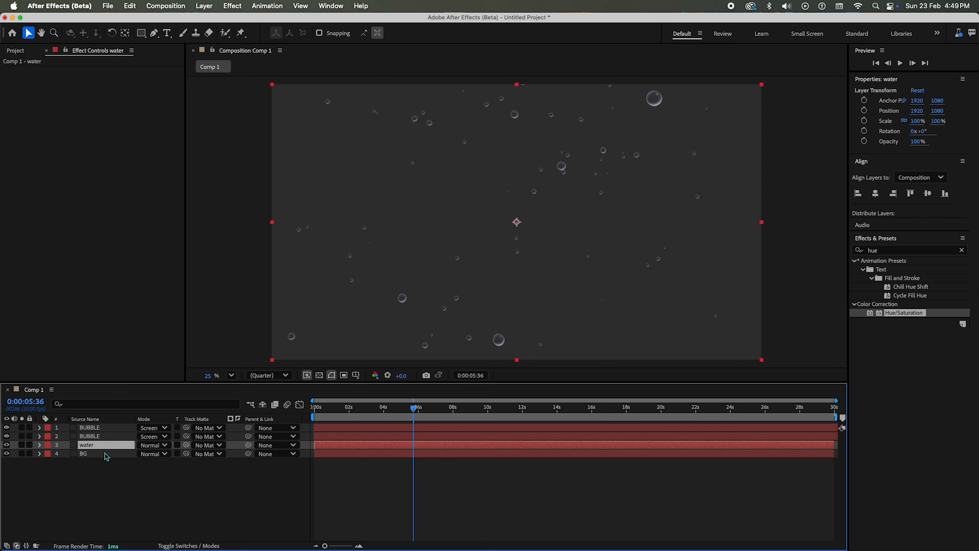
- Find the Fractal Noise effect and apply it to the water layer
click(925, 251)
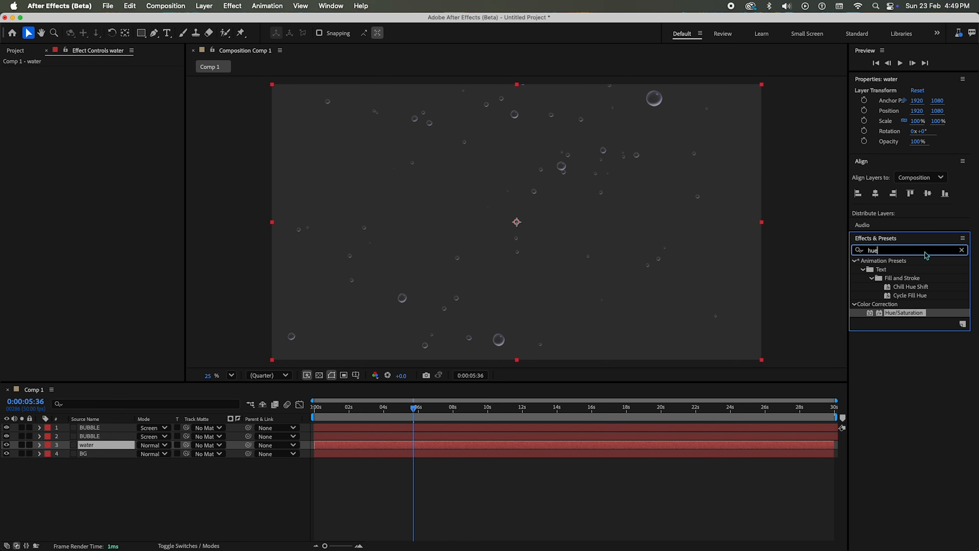
text(frac)
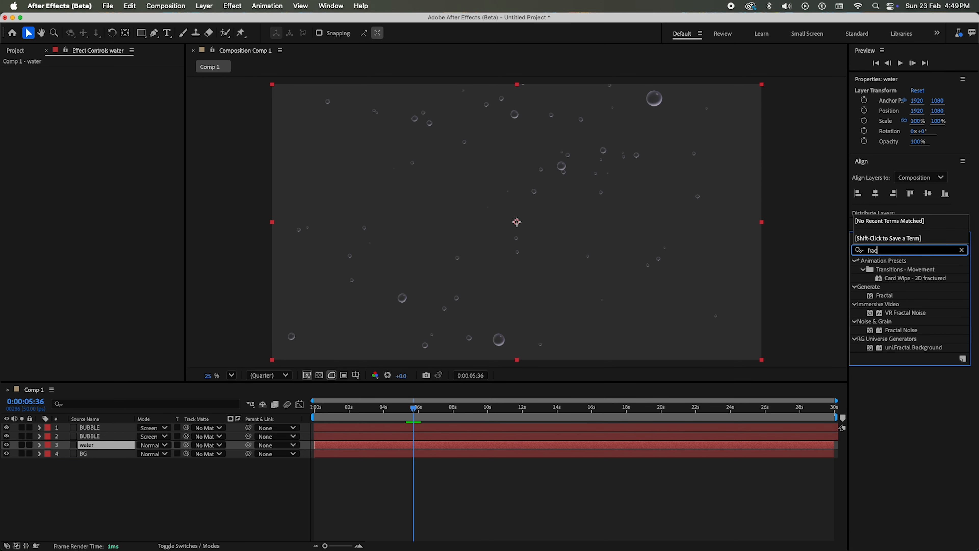
drag(900, 330, 110, 445)
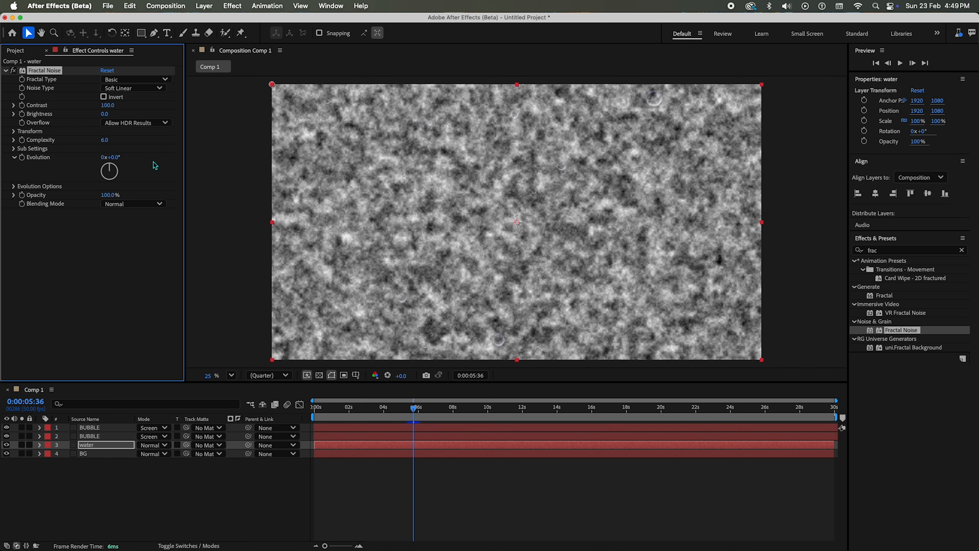
- Set the water layer's Fractal Noise contrast to 135 and brightness to -23
drag(106, 106, 130, 110)
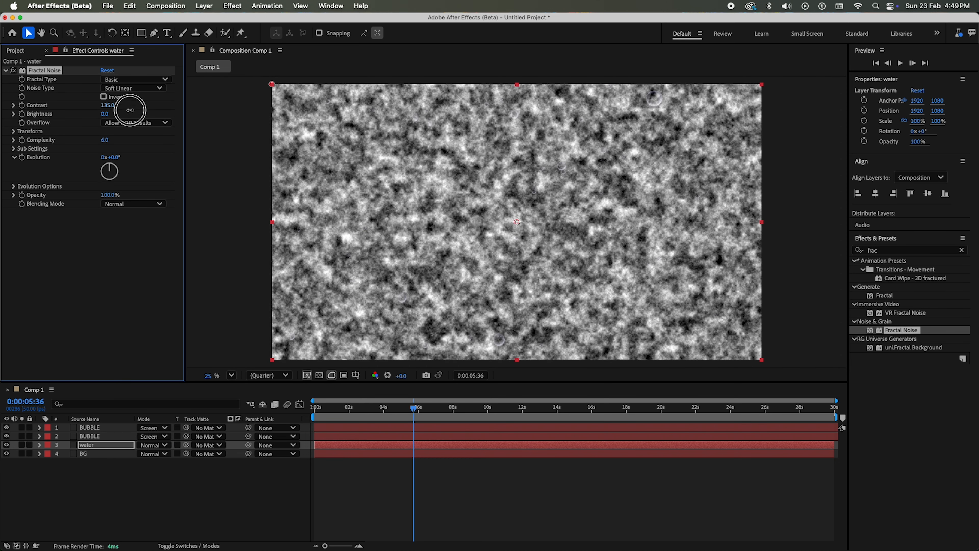
click(104, 115)
text(-23)
key(Return)
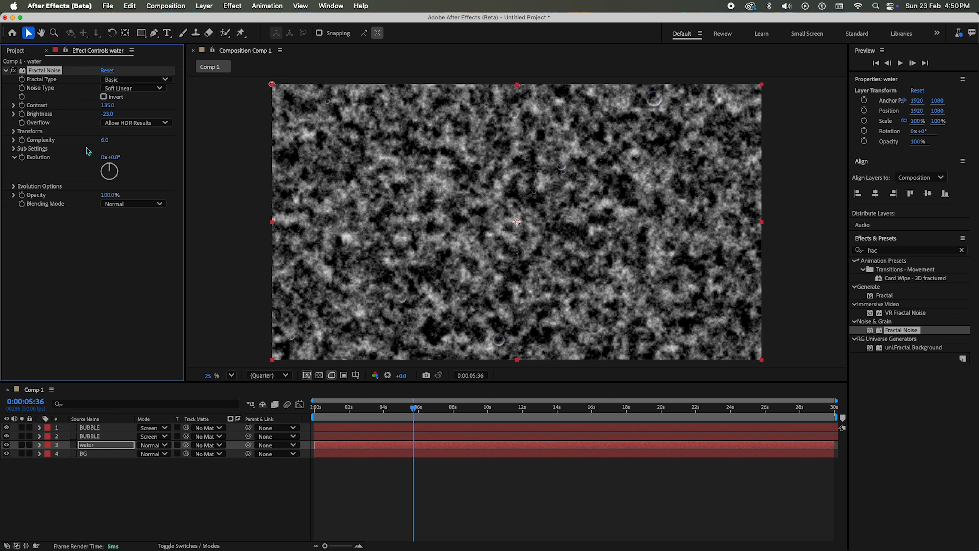
- Increase the uniform scale in the water layer's Fractal Noise transform settings to about 281.7
click(14, 132)
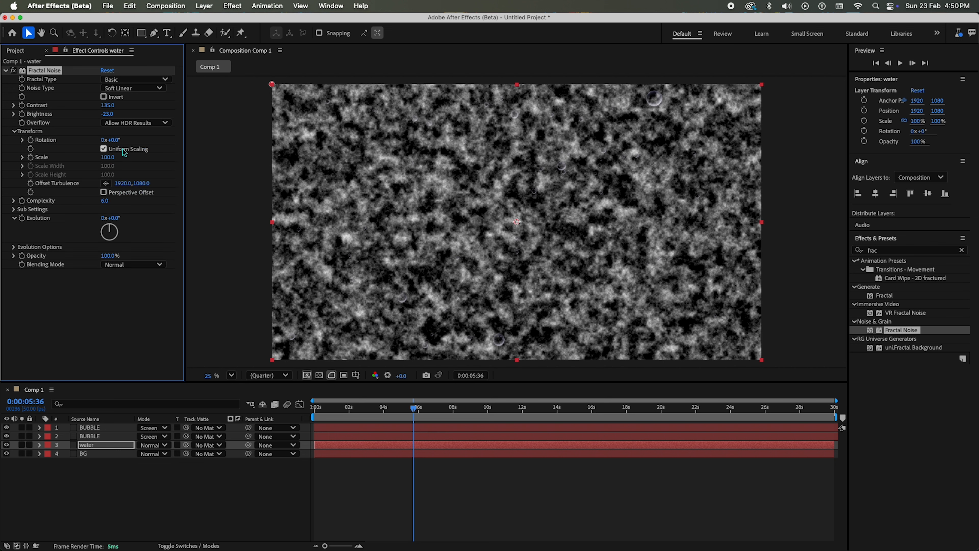
click(109, 157)
click(22, 157)
drag(53, 175, 97, 176)
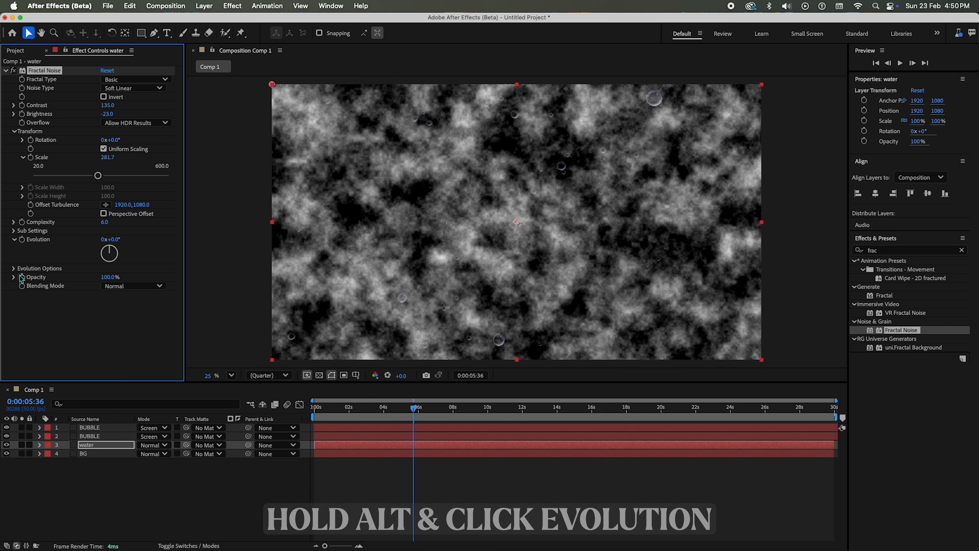
- Add the expression time*150 to the Fractal Noise evolution on the water layer and preview the animation
alt+click(23, 240)
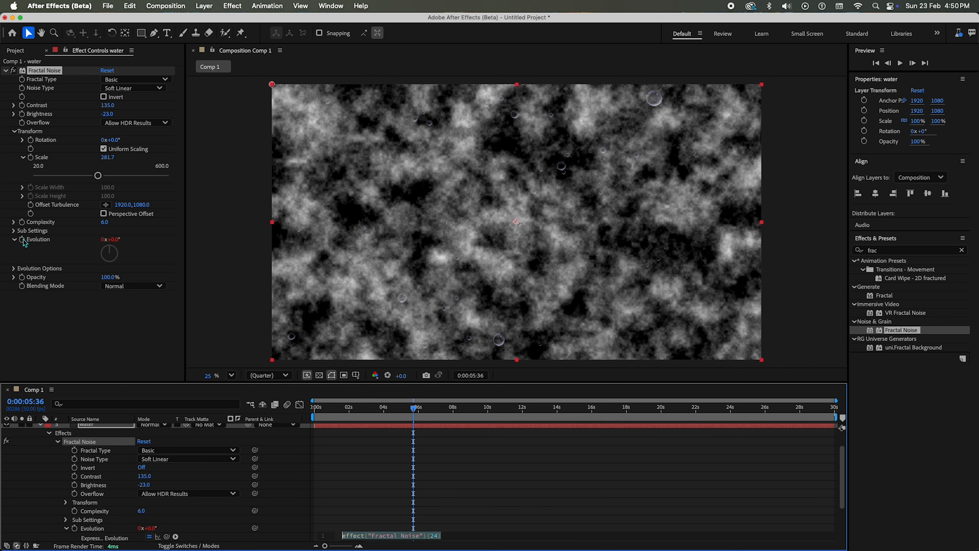
text(time)
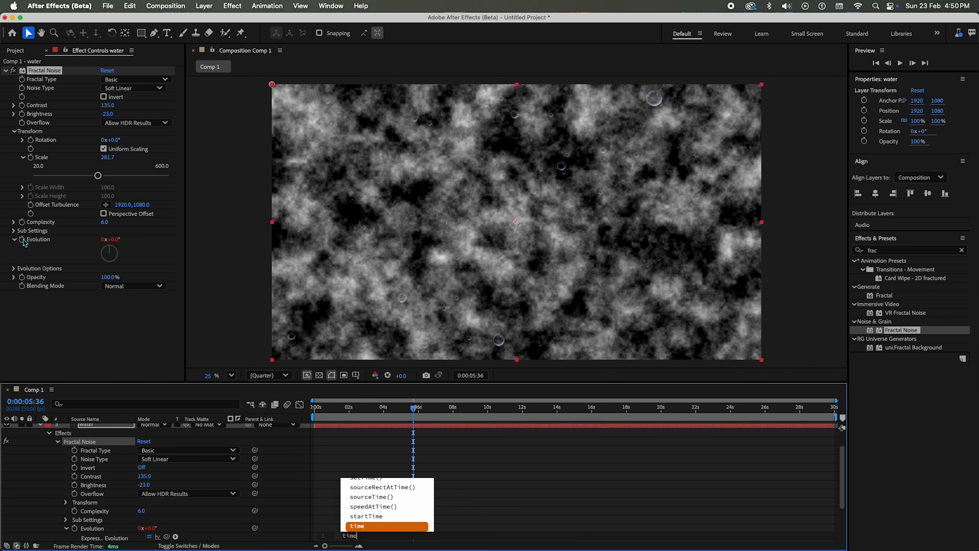
text(*150)
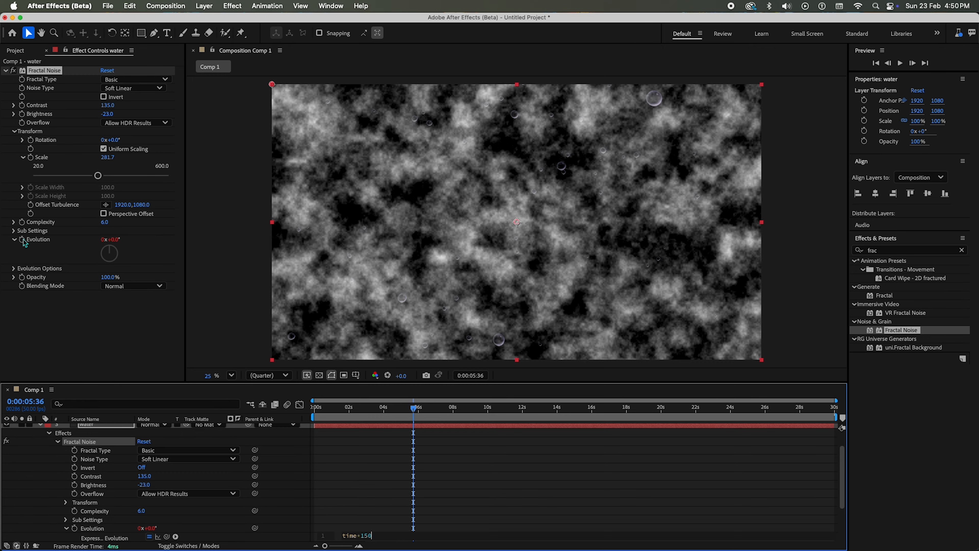
key(KP_Enter)
click(460, 475)
key(space)
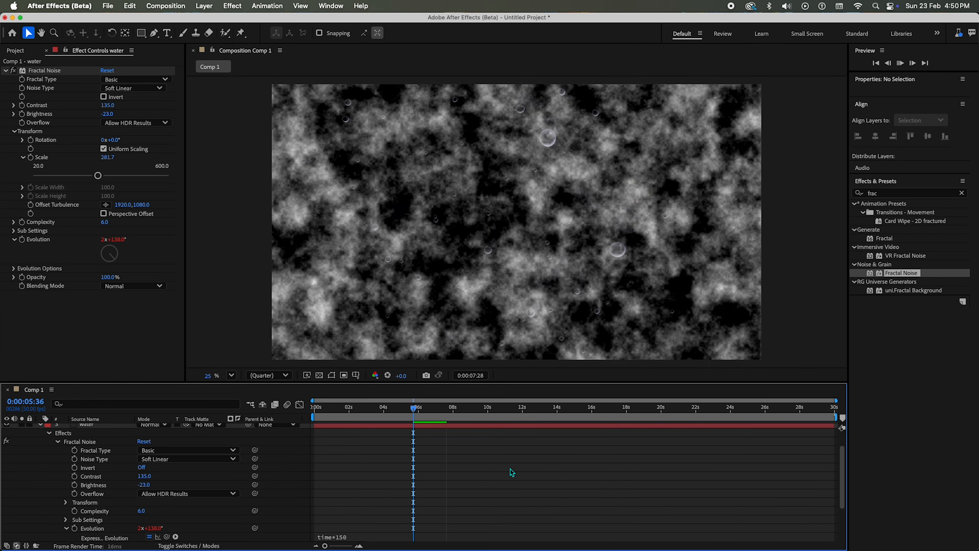
- Collapse the layer properties and change the water layer's blending mode to Soft Light
key(u)
click(153, 445)
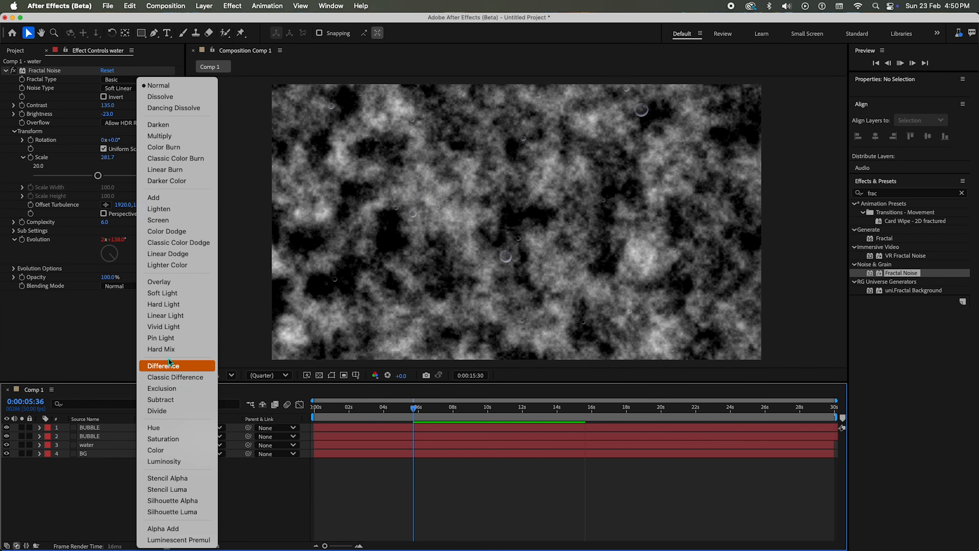
click(175, 297)
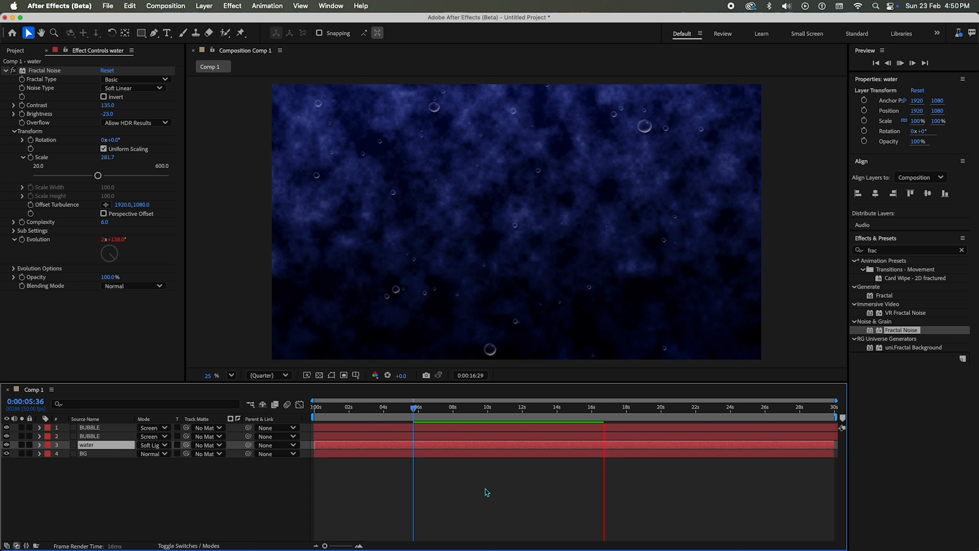
- Stop the preview and set the water layer's Fractal Noise contrast to 76 and brightness to -5
key(space)
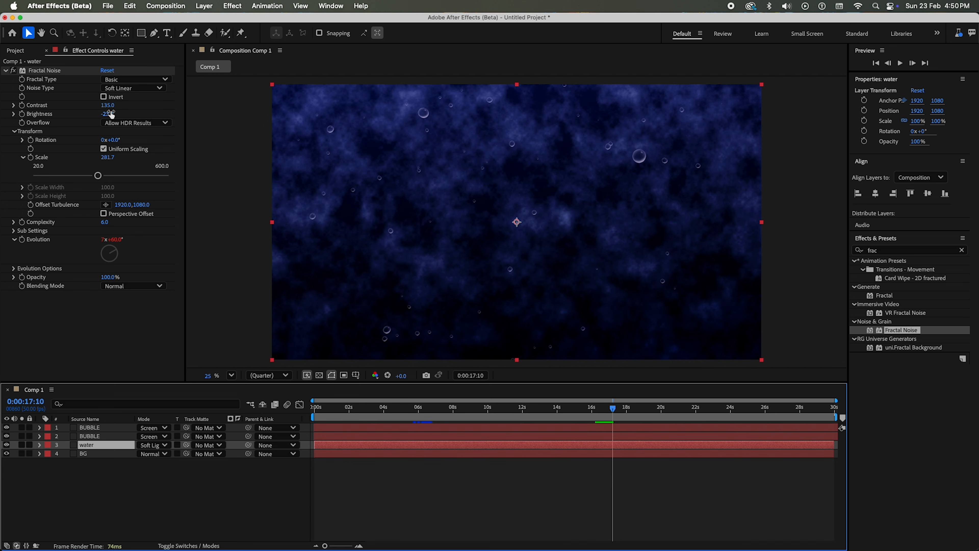
drag(105, 105, 78, 105)
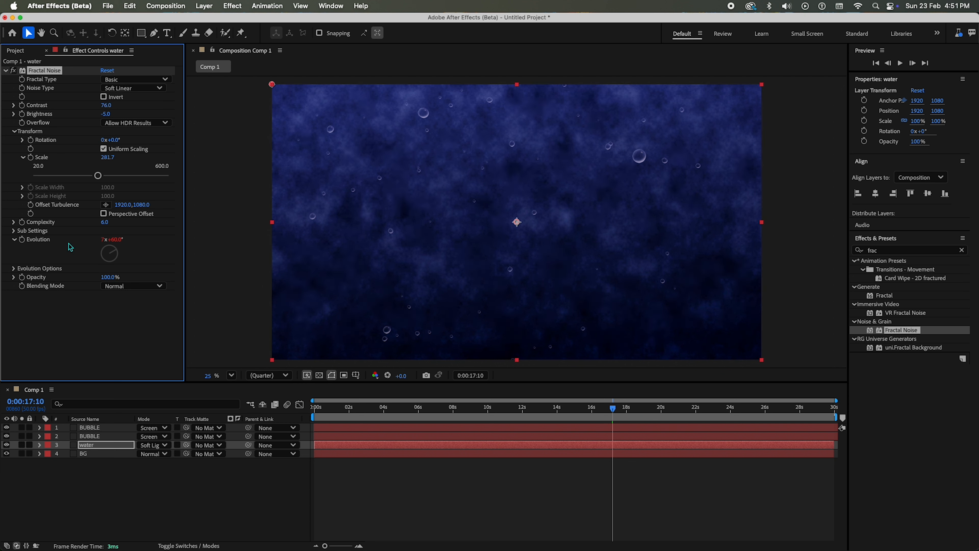
- Try 12% opacity on the water layer and settle on 20%
key(t)
click(142, 453)
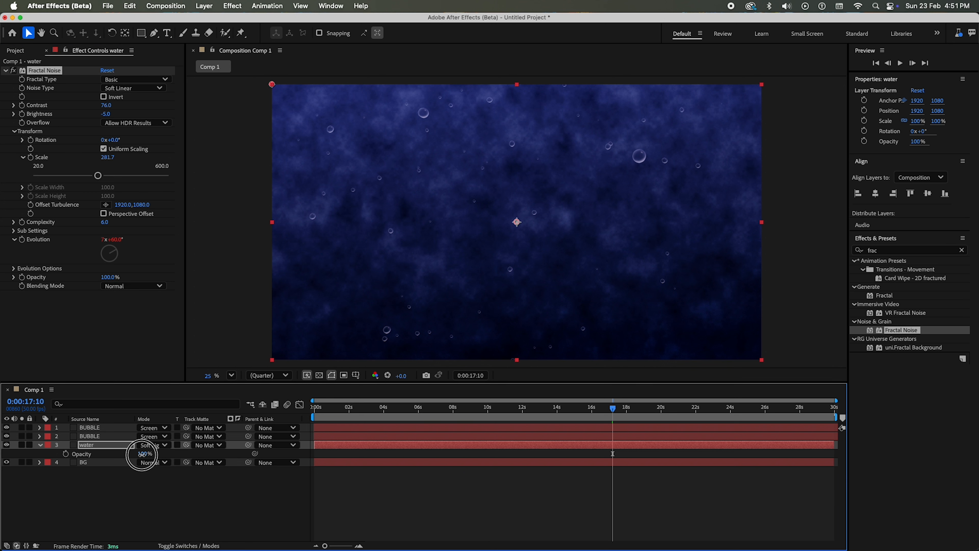
text(12)
key(Return)
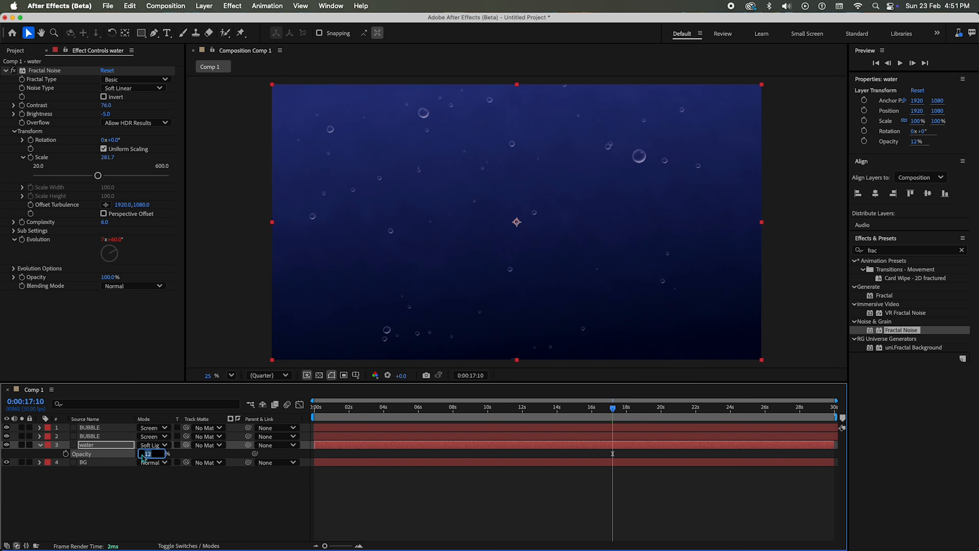
text(20)
key(Return)
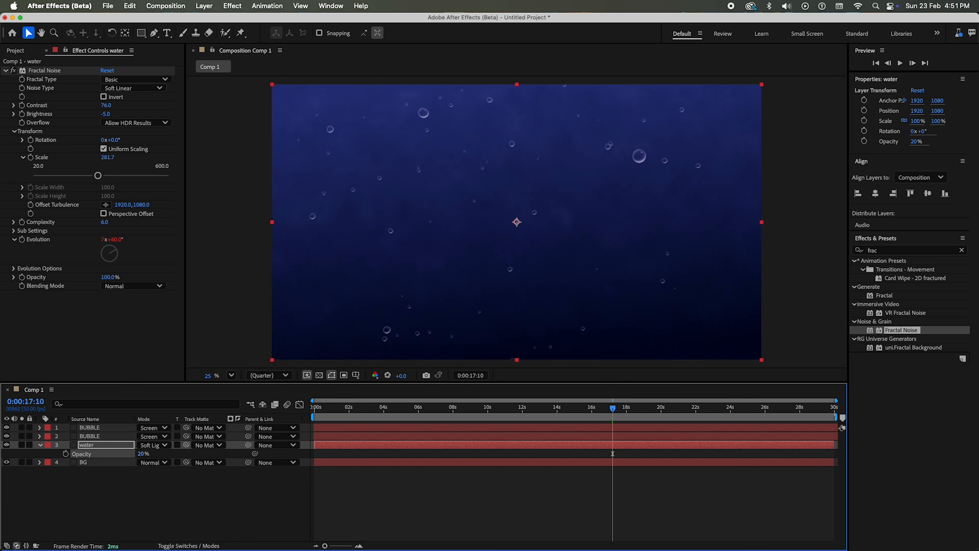